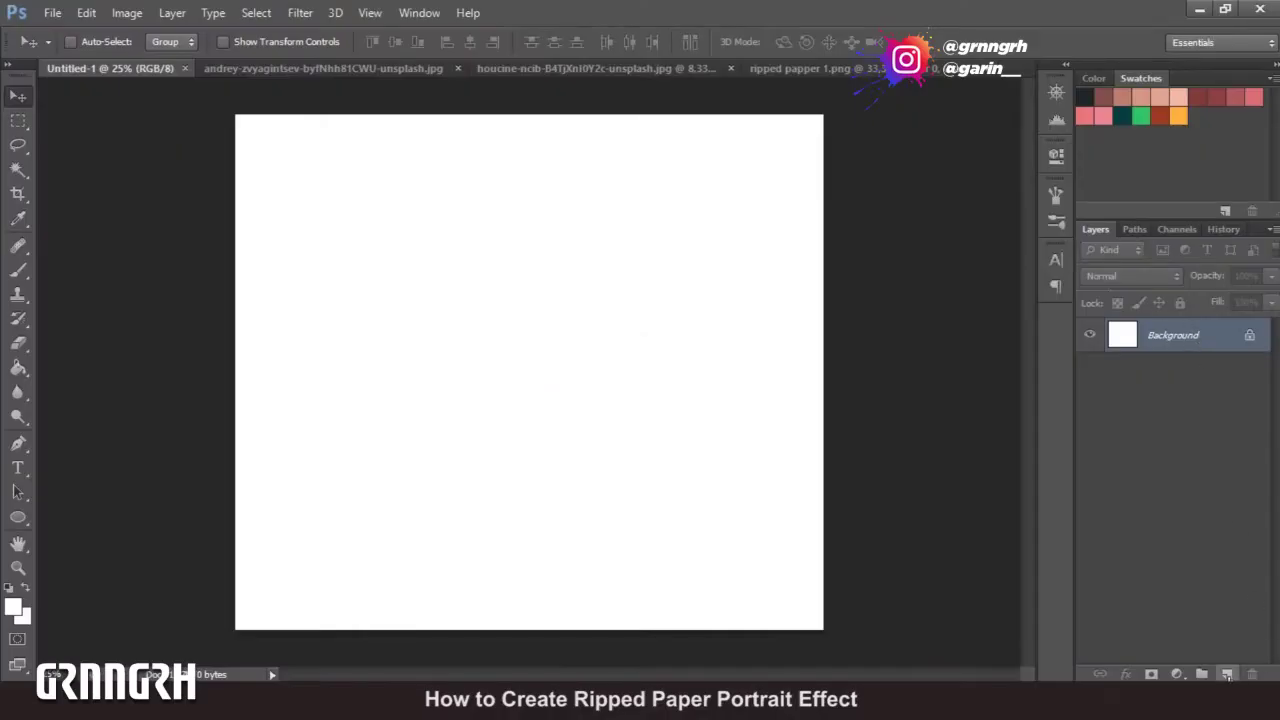
- Add an empty Layer 1 above the white Background of Untitled-1
left_click(1227, 674)
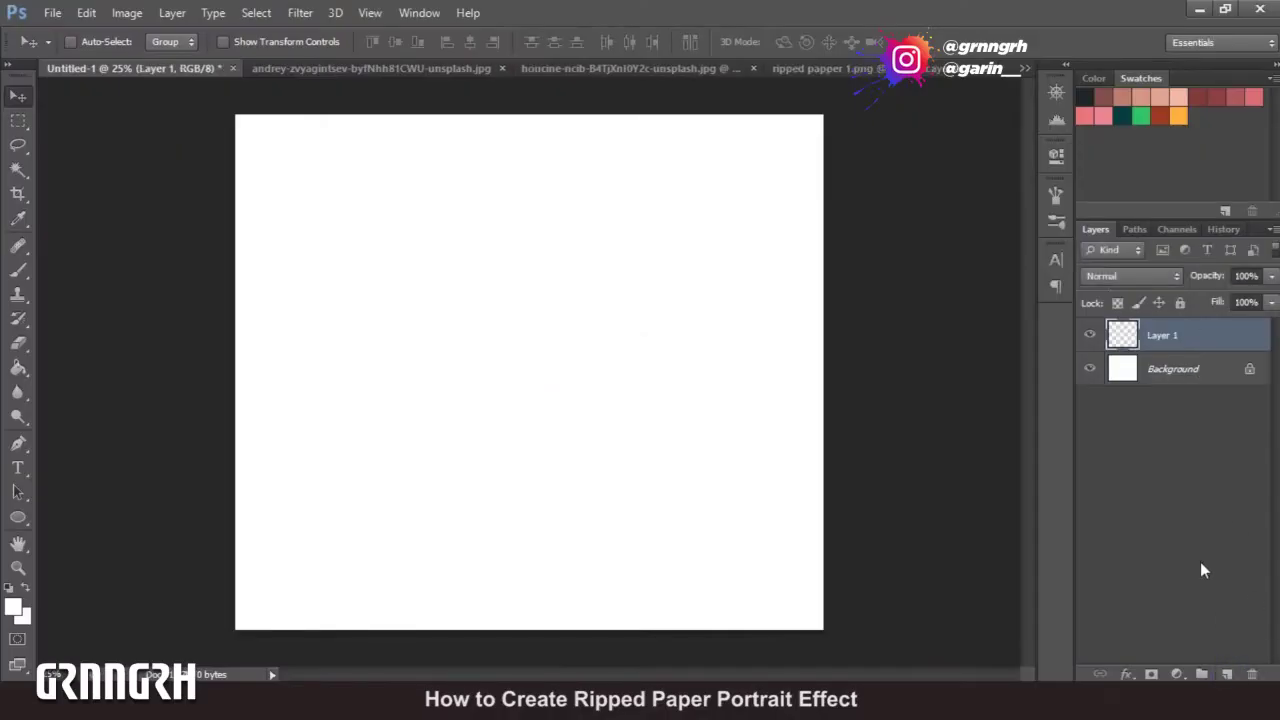
- Delete the white Background and bring the ripped paper PNG into Untitled-1
left_click(1172, 369)
key("Delete")
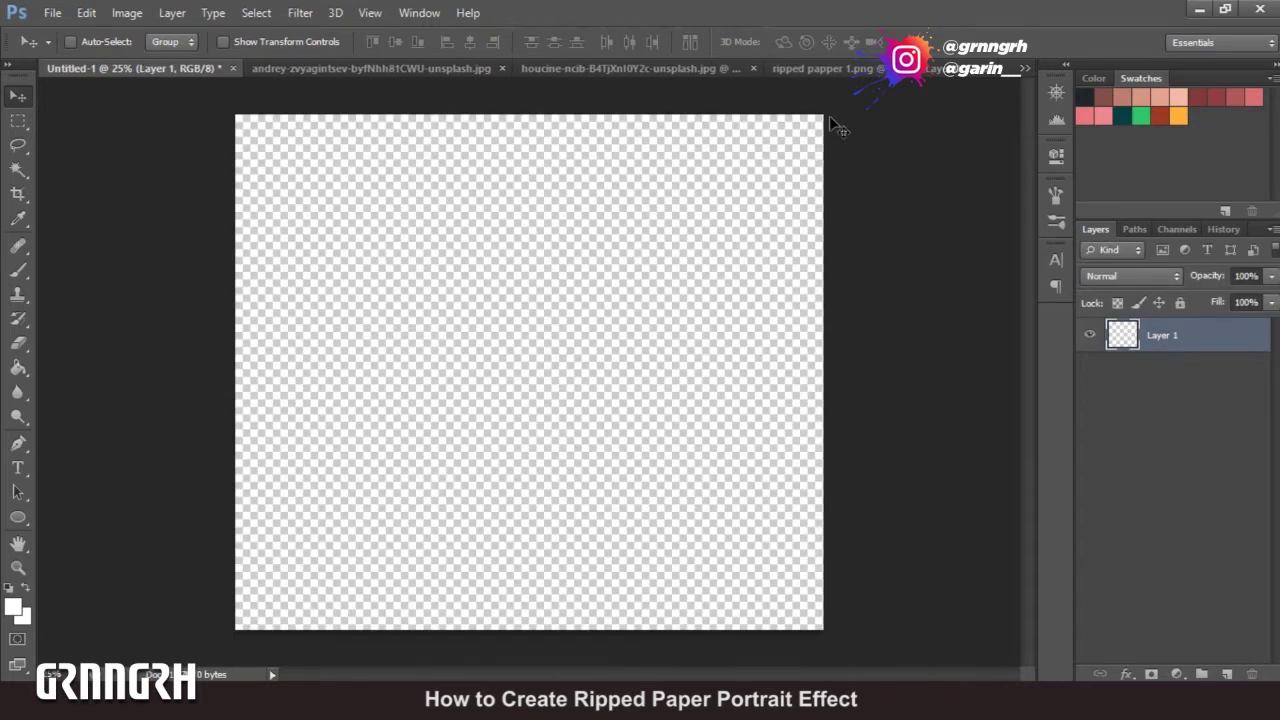
left_click(827, 70)
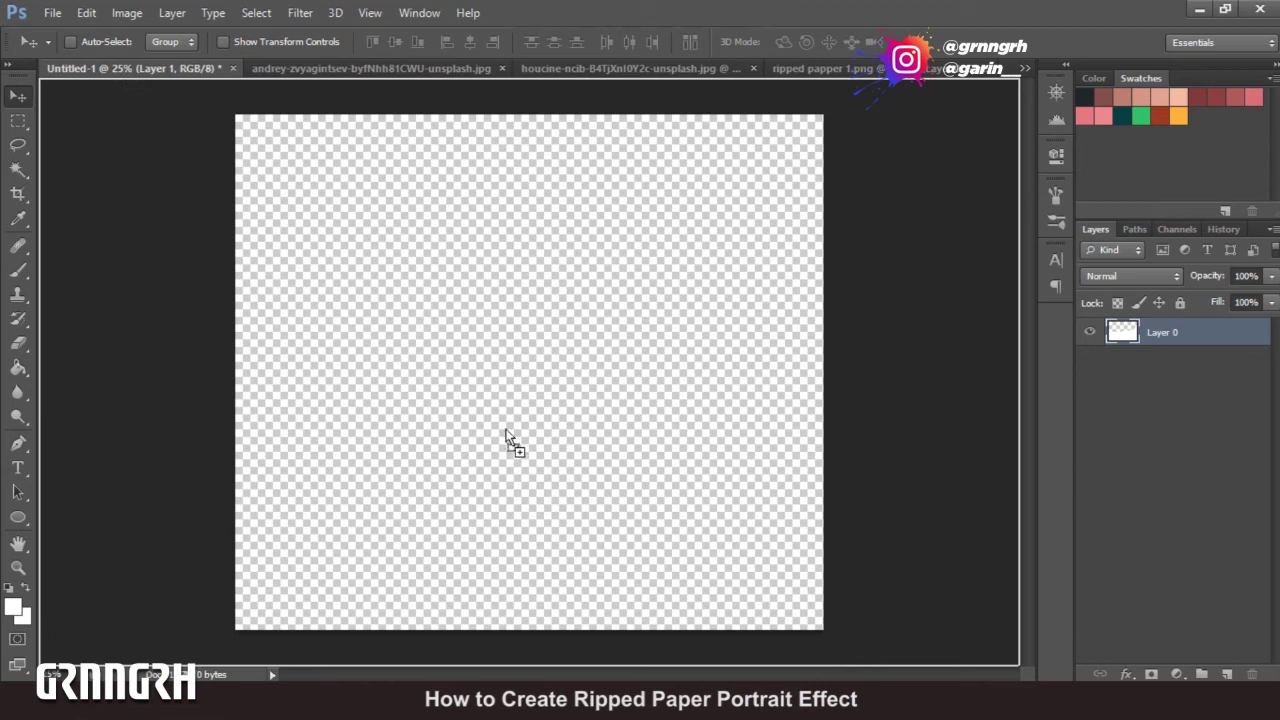
left_click_drag(128, 76, 925, 435)
- Align the torn paper to the horizontal centre and bottom of the canvas
key("ctrl+a")
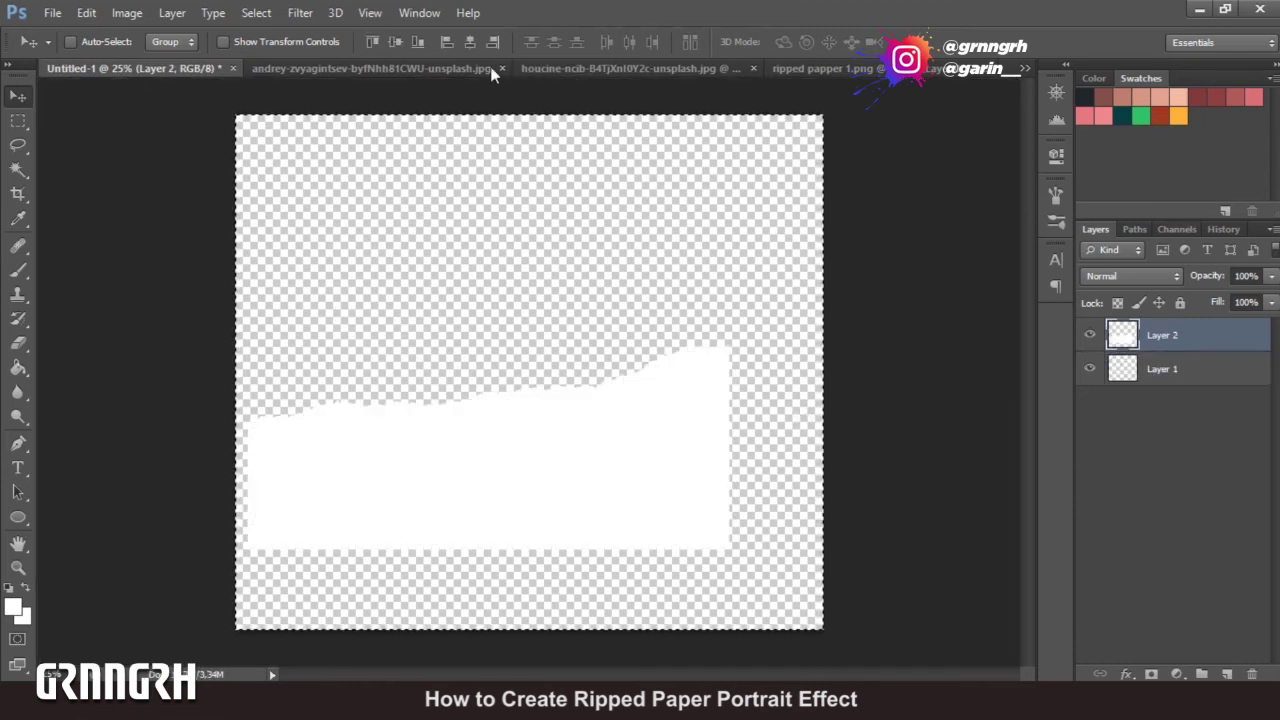
left_click(470, 42)
left_click(417, 46)
key("ctrl+d")
- Scale the torn paper to about 145% and move it slightly up
key("ctrl+t")
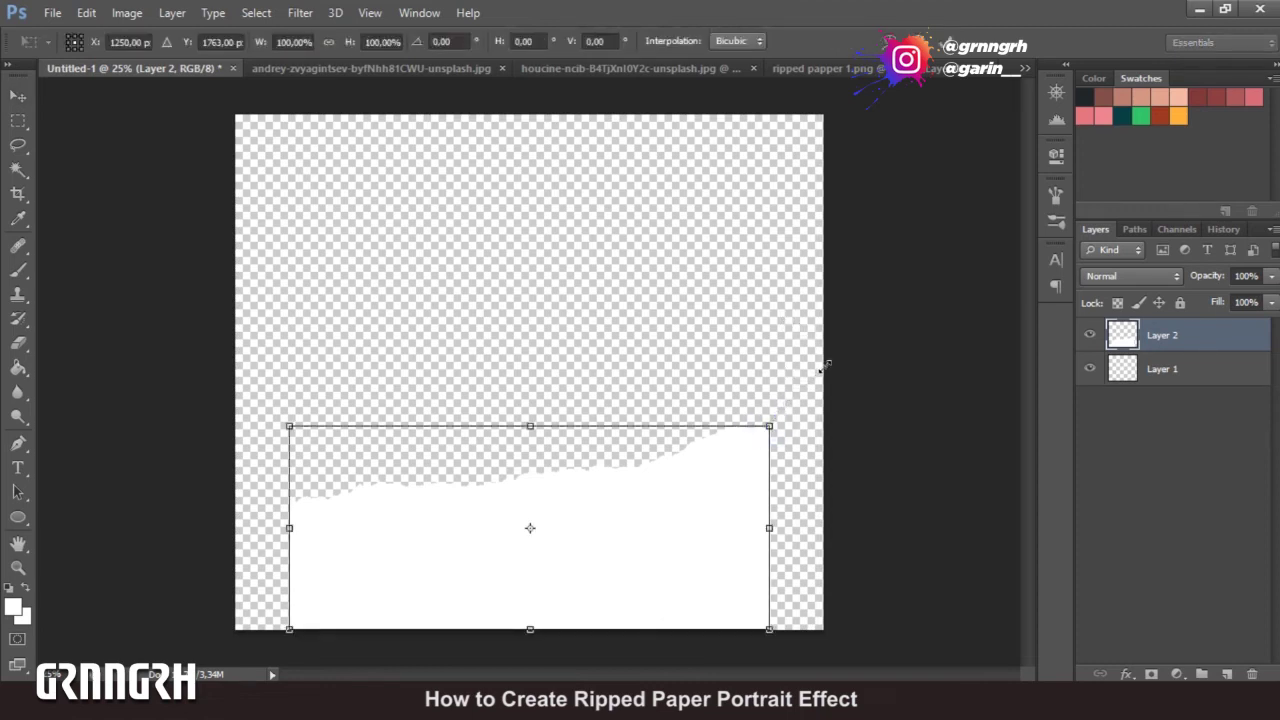
left_click_drag(824, 366, 880, 332)
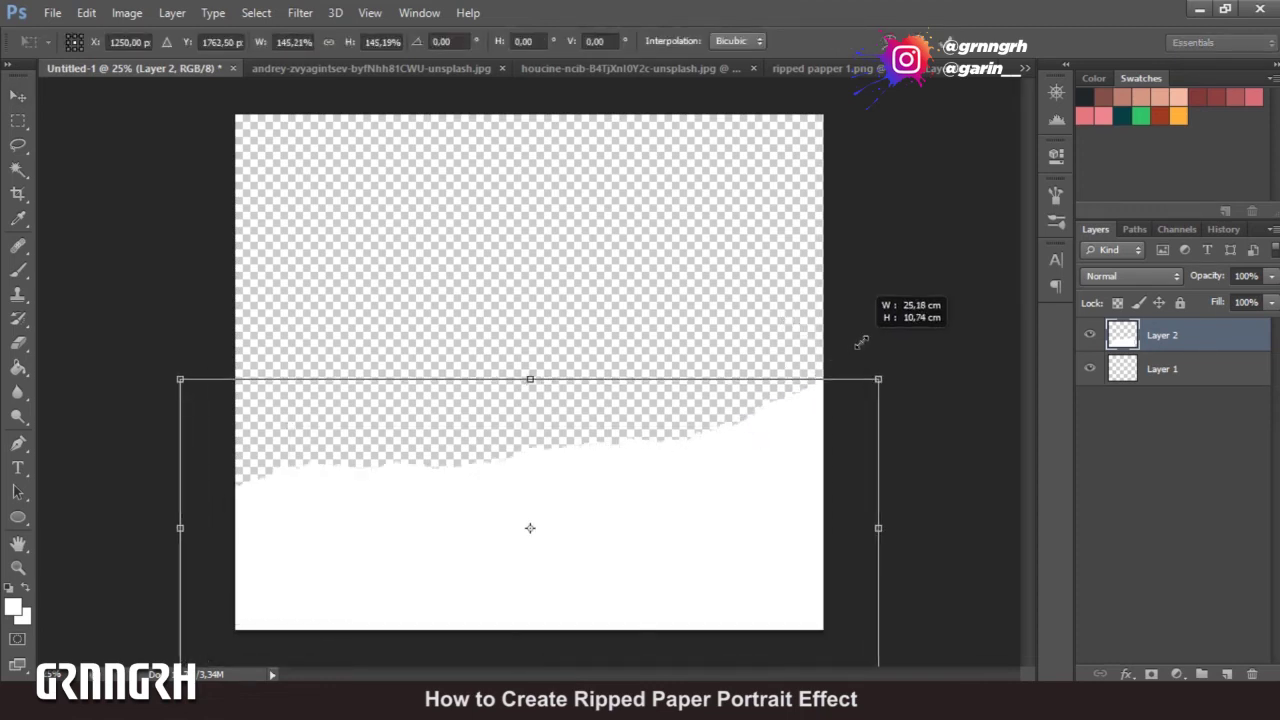
mouse_move(590, 462)
left_mouse_down()
mouse_move(585, 430)
mouse_move(585, 456)
left_mouse_up()
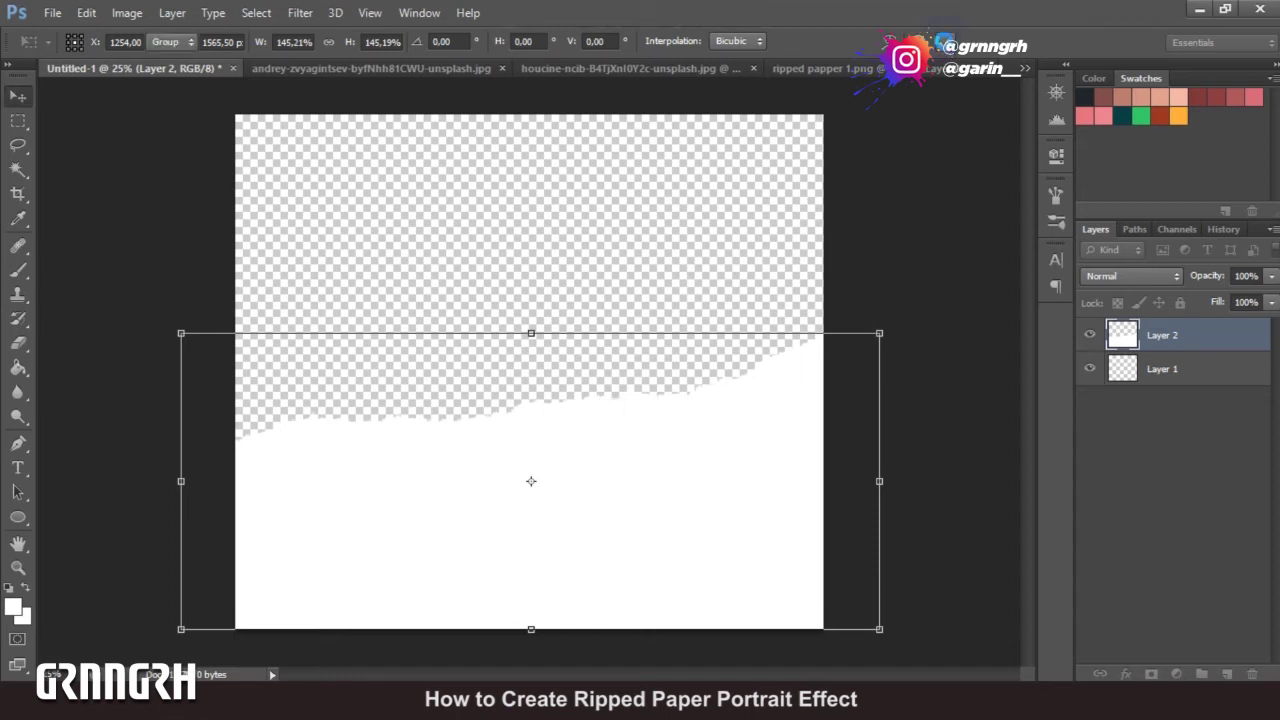
left_click(946, 42)
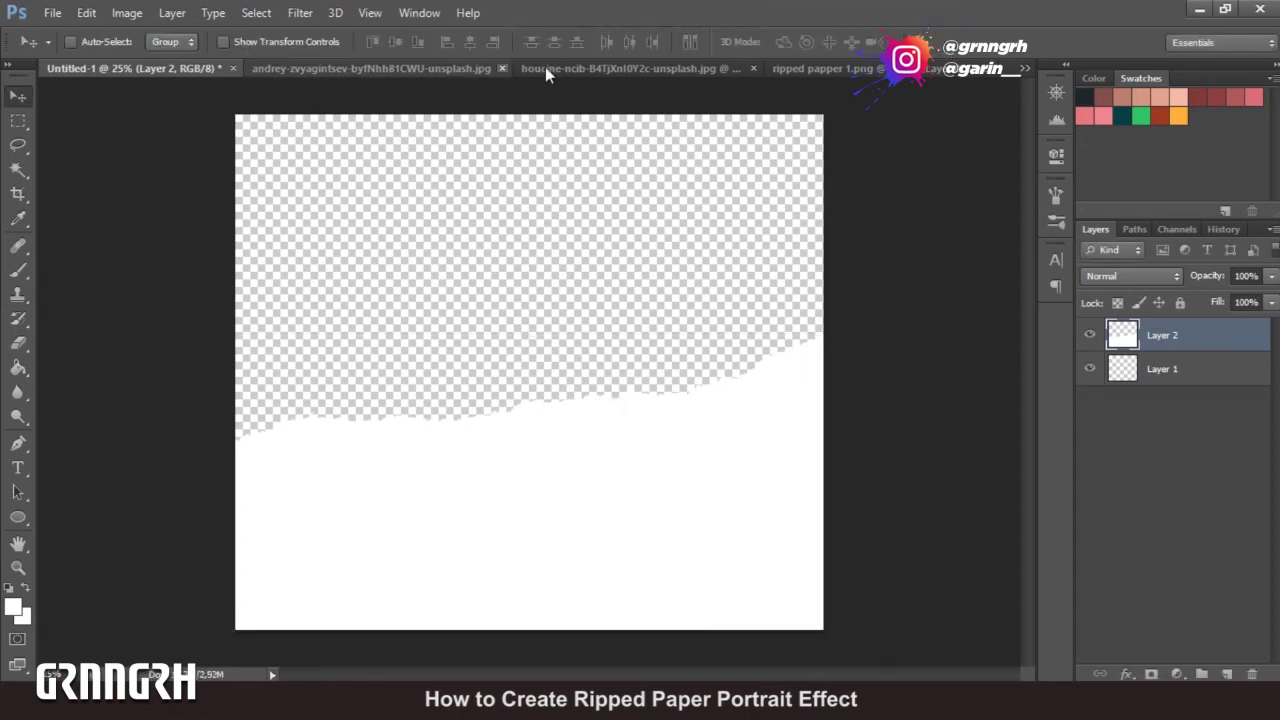
- Bring the freckled portrait into Untitled-1 and scale it to about 49%
left_click(560, 68)
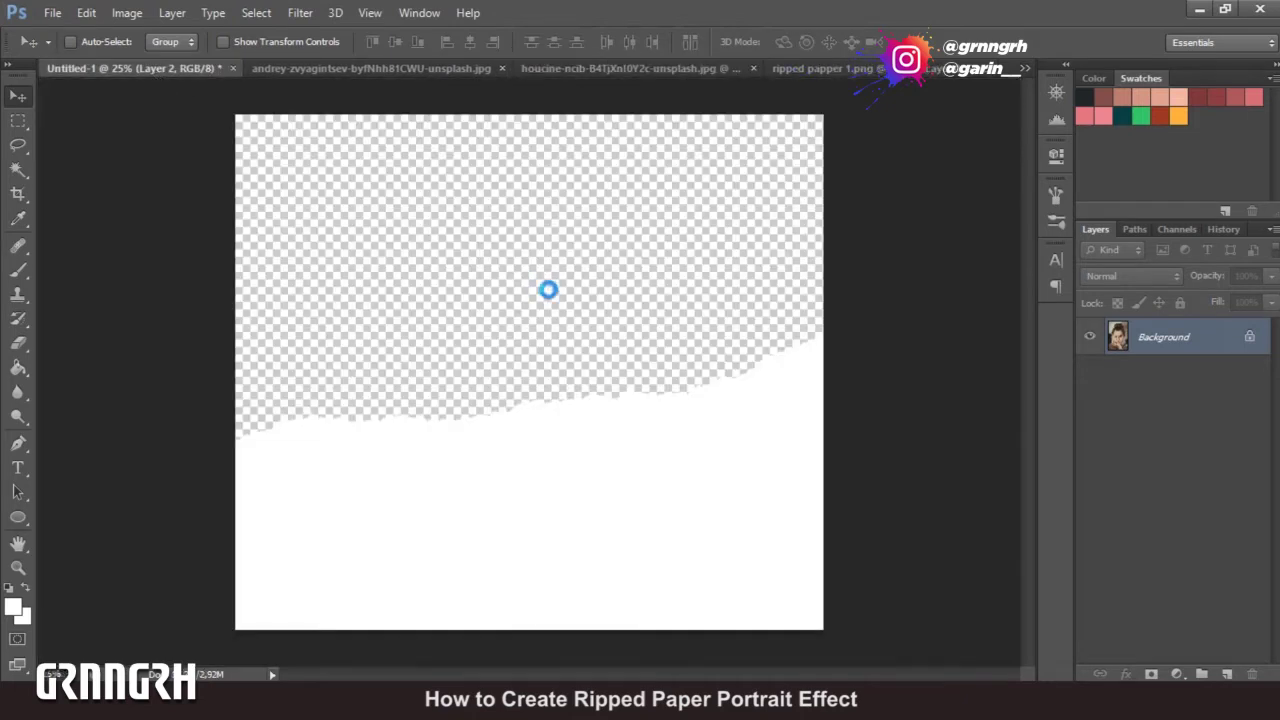
left_click_drag(155, 75, 545, 284)
key("ctrl+minus")
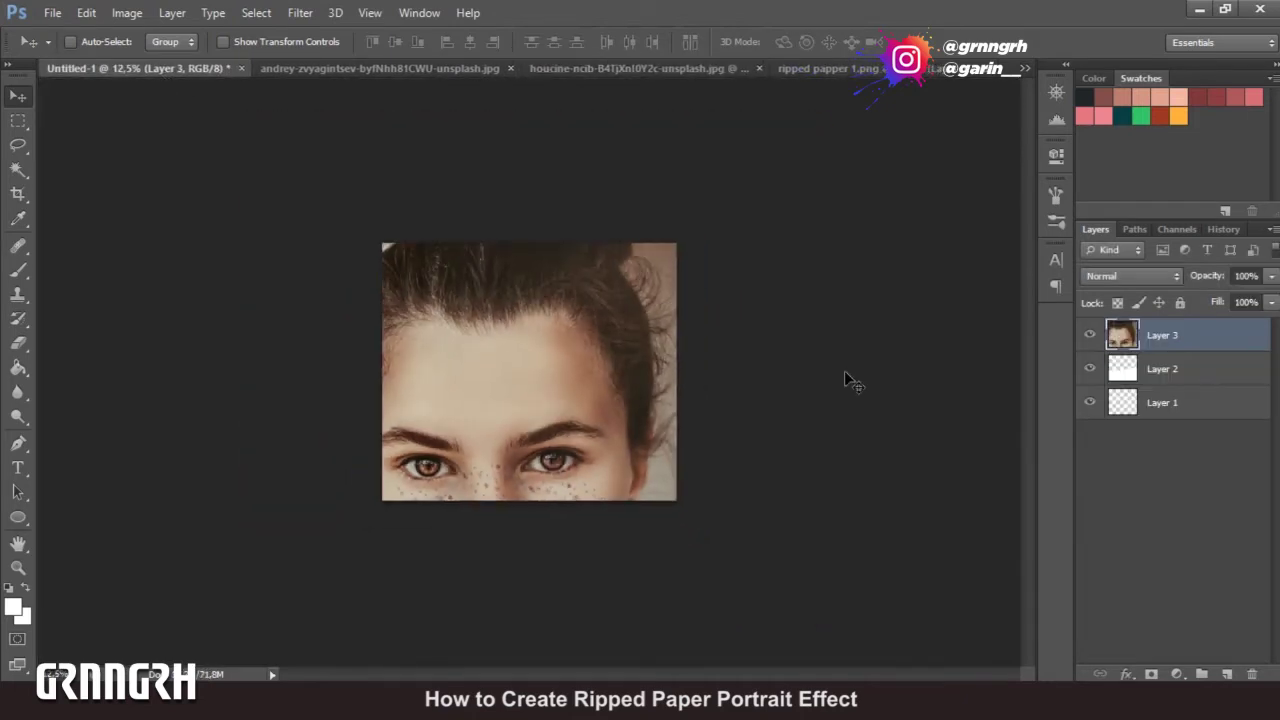
key("ctrl+t")
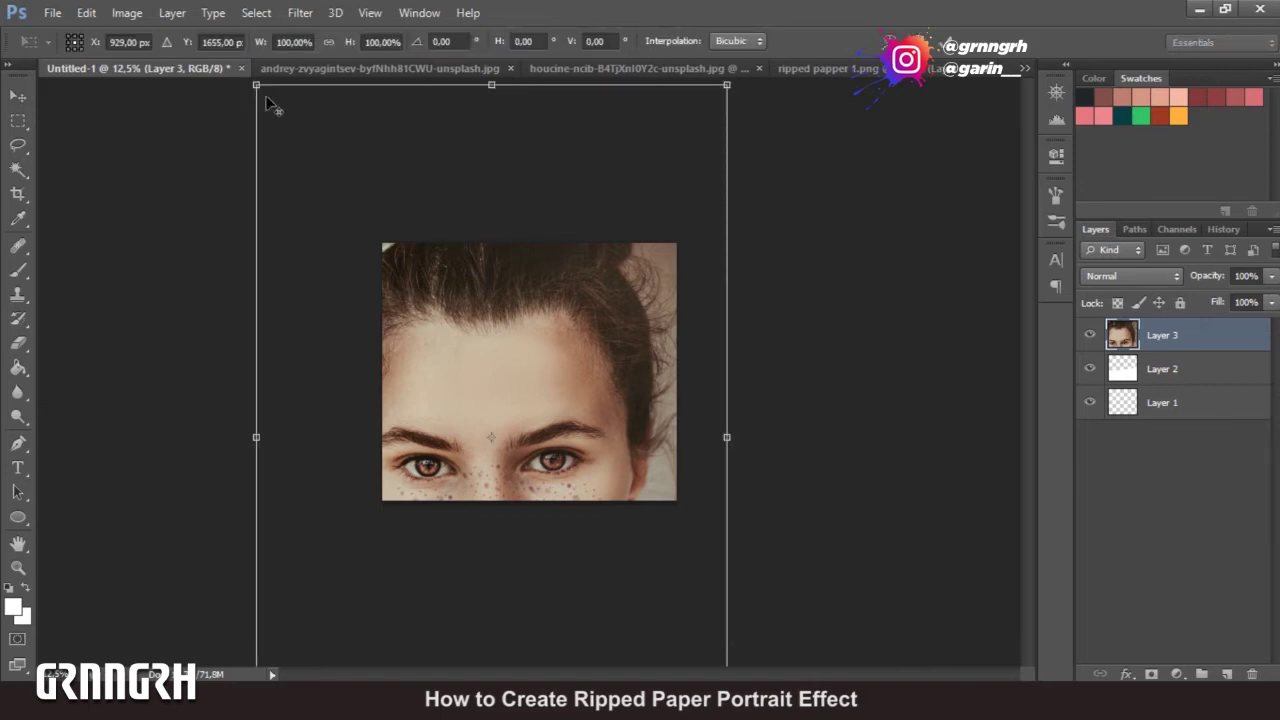
left_click_drag(385, 250, 384, 253)
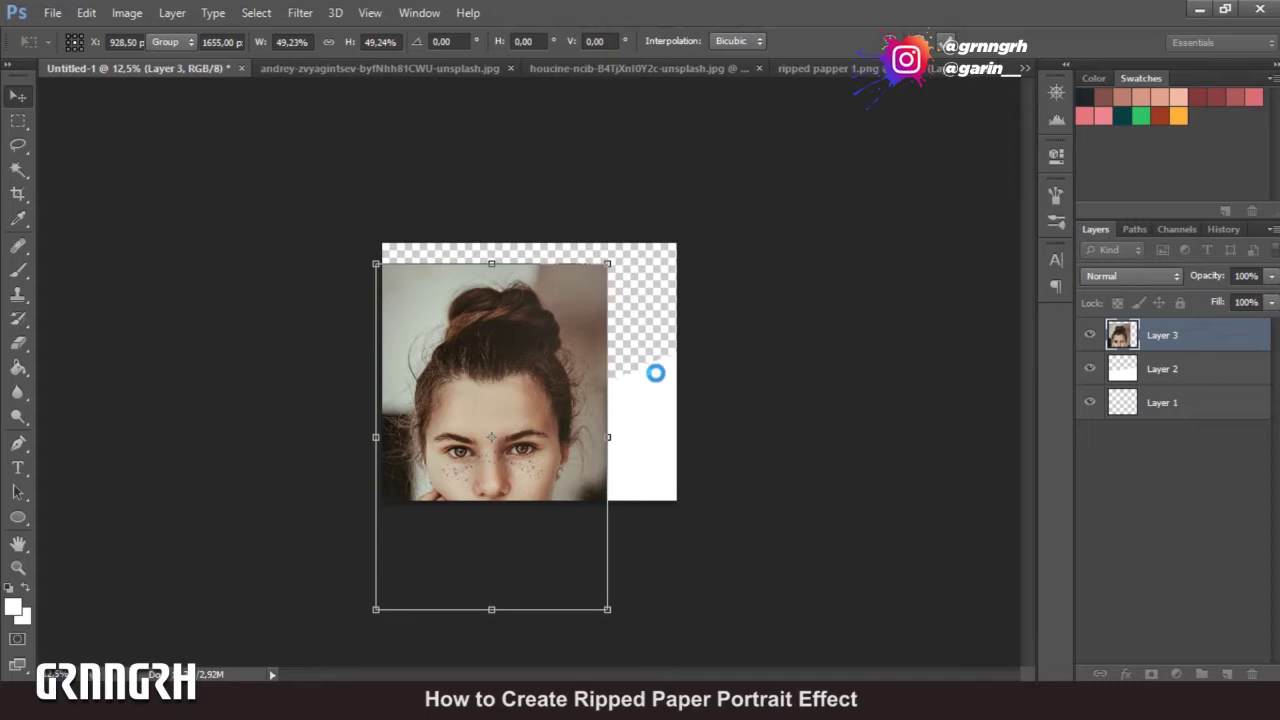
key("Return")
- Put the portrait beneath the torn paper, delete Layer 1, and show her eyes above the tear
left_click_drag(1180, 338, 1178, 388)
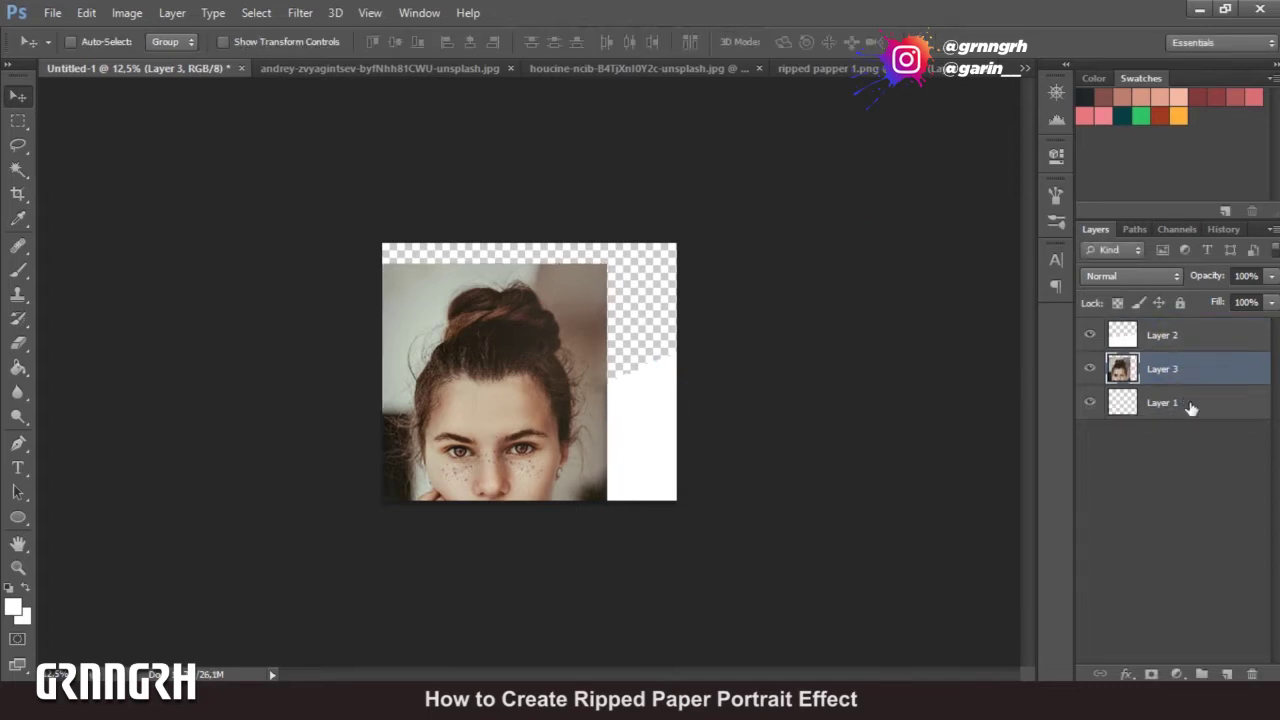
left_click(1174, 403)
key("Delete")
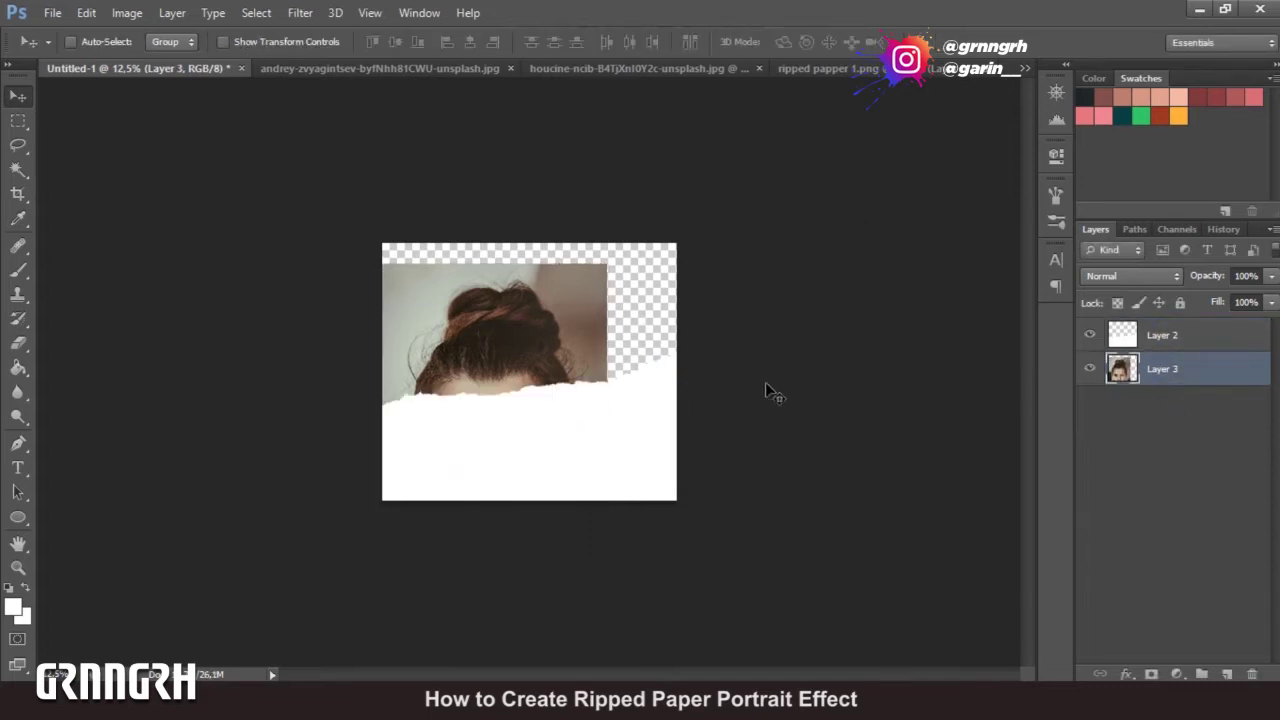
left_click(516, 343)
left_click_drag(596, 310, 566, 265)
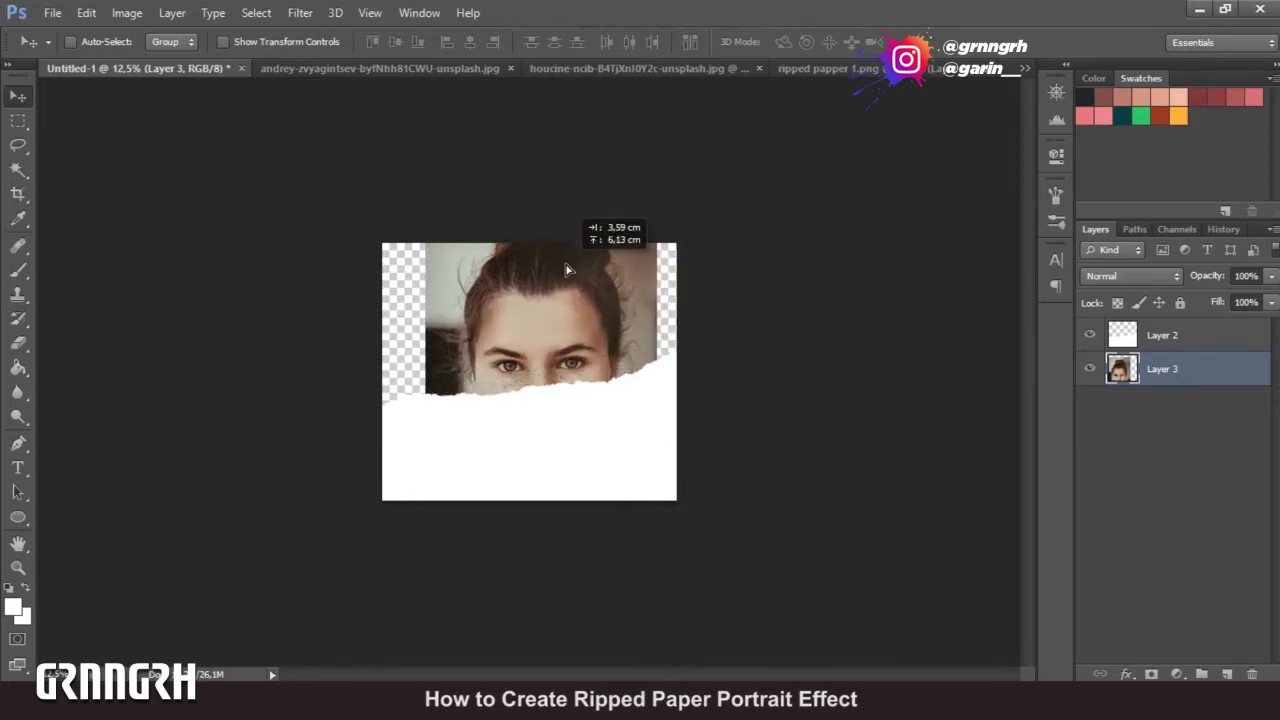
left_click_drag(565, 269, 555, 268)
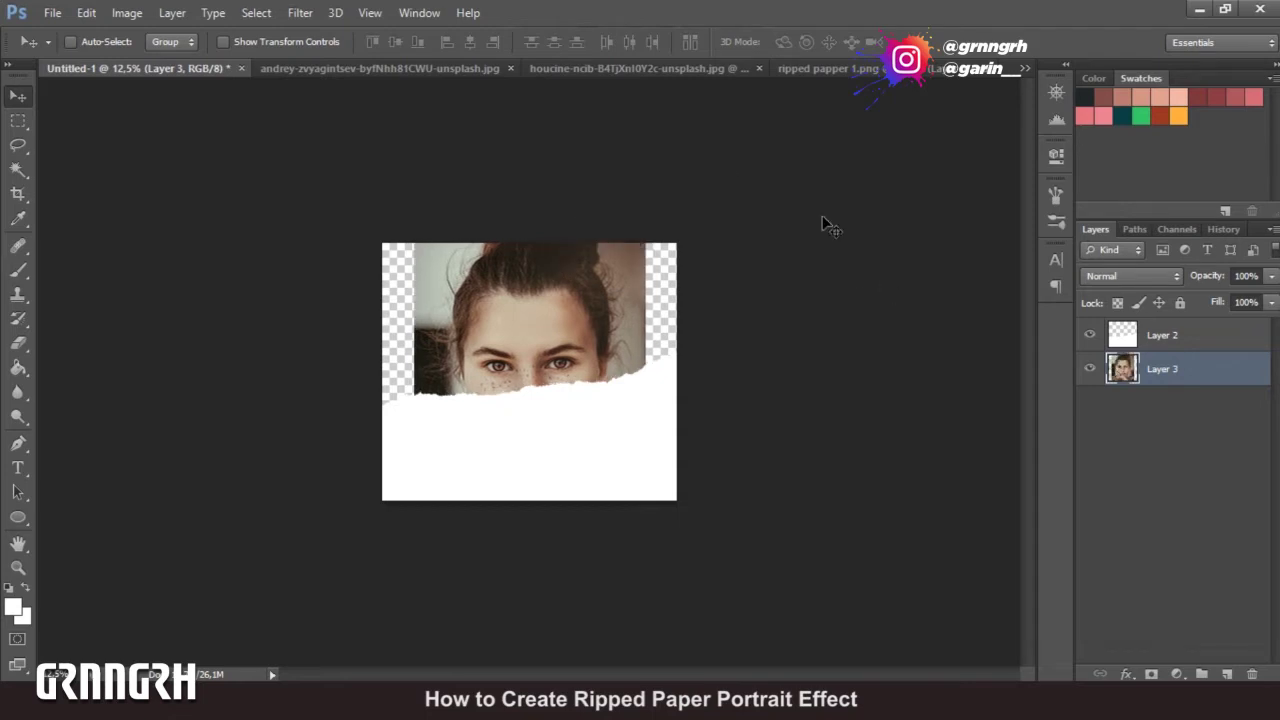
key("ctrl+plus")
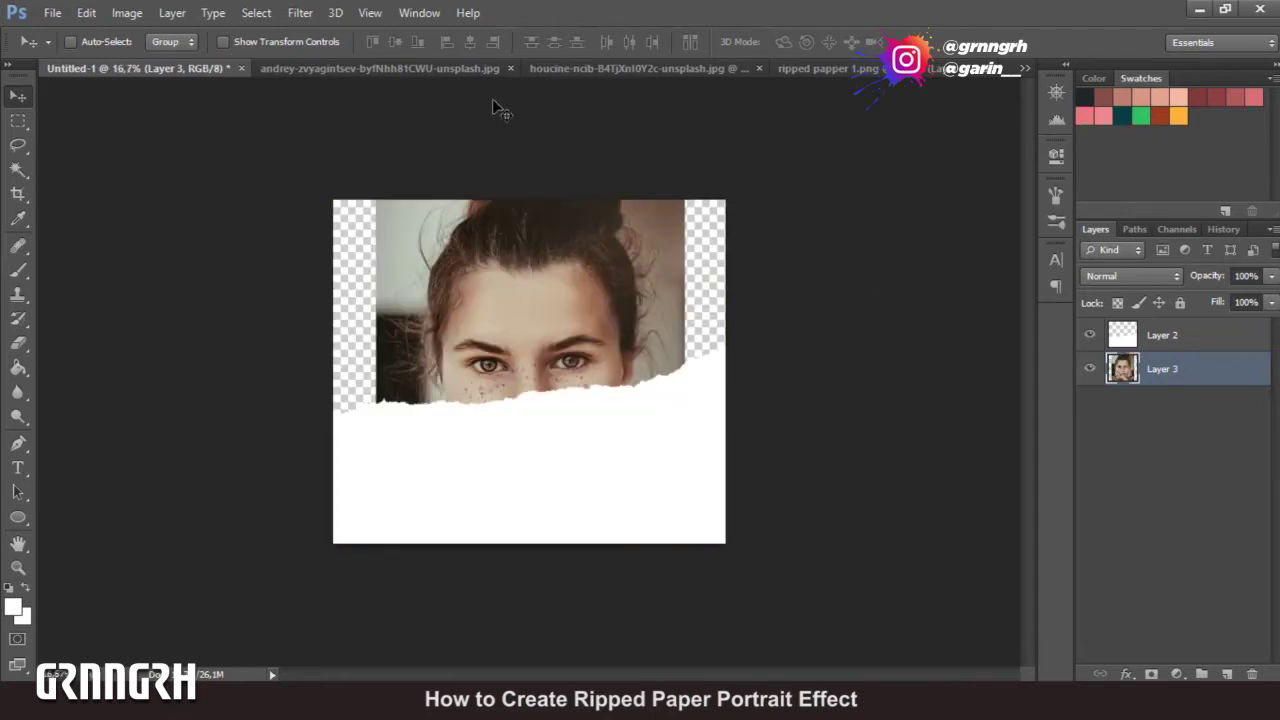
left_click(444, 70)
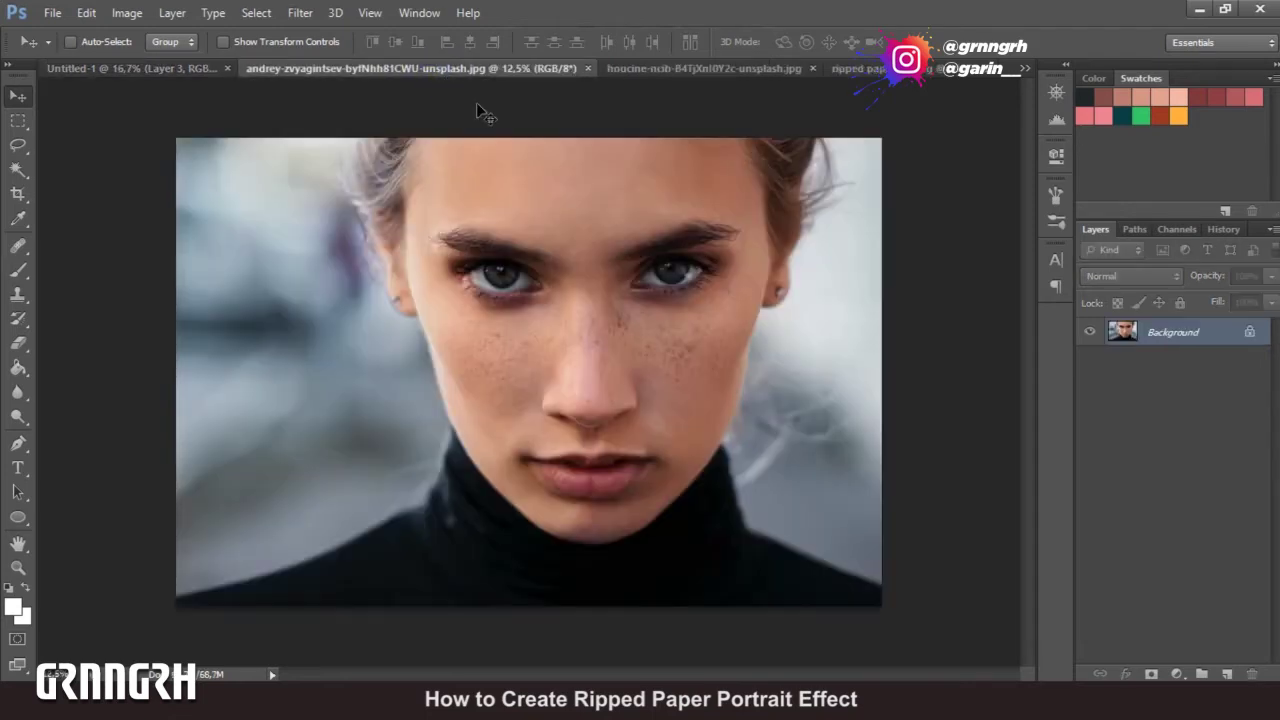
- Bring the dark-turtleneck portrait in above the paper and shrink it to about 37%
left_click(168, 70)
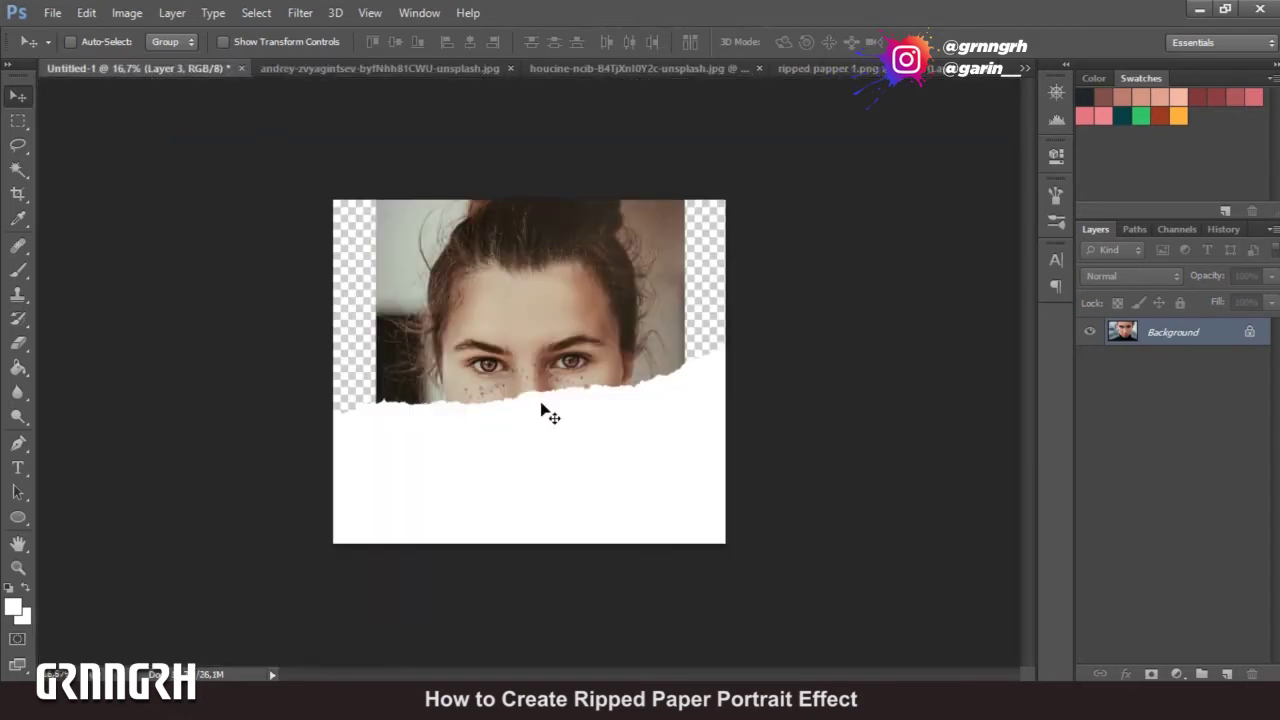
left_click_drag(1176, 378, 1175, 328)
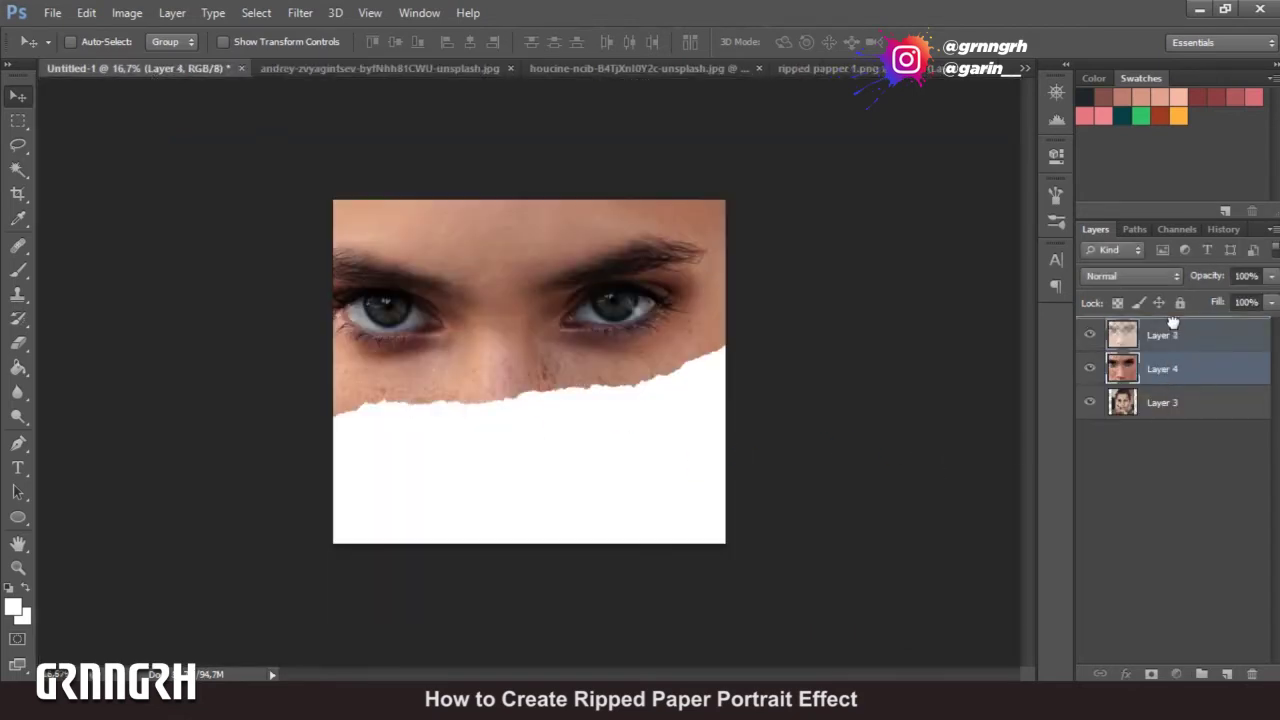
key("ctrl+minus")
key("ctrl+minus")
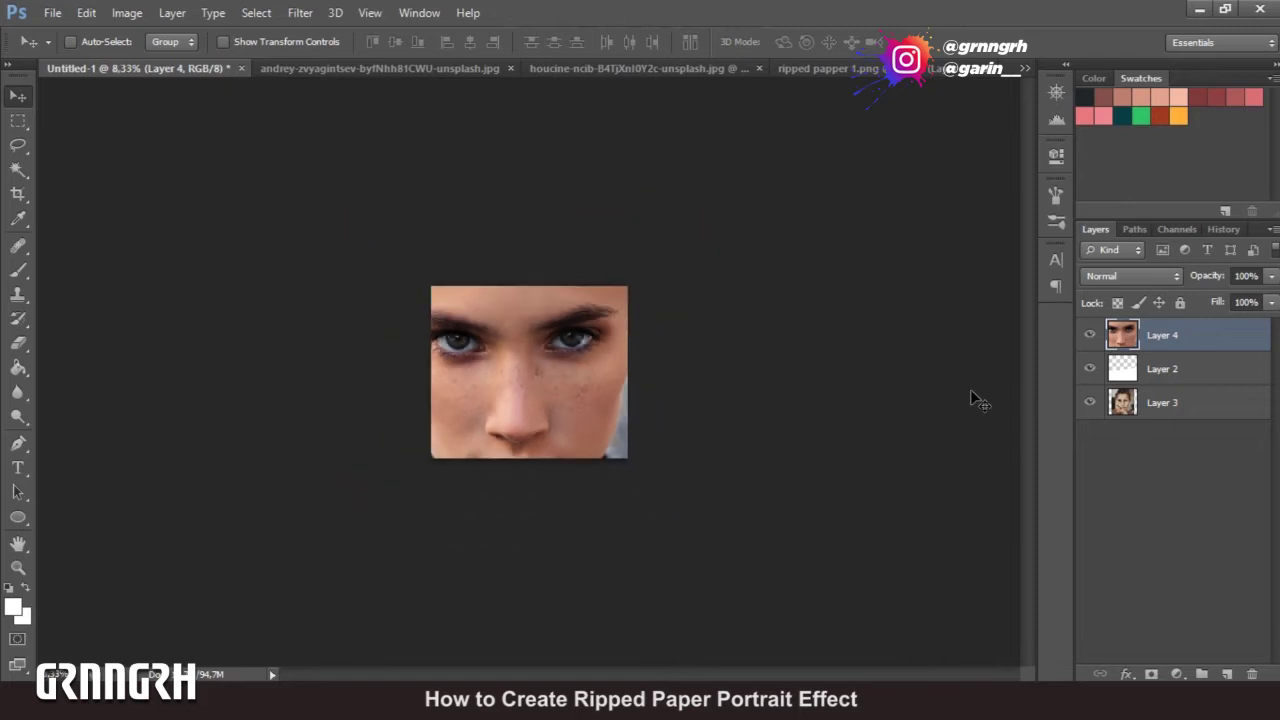
key("ctrl+t")
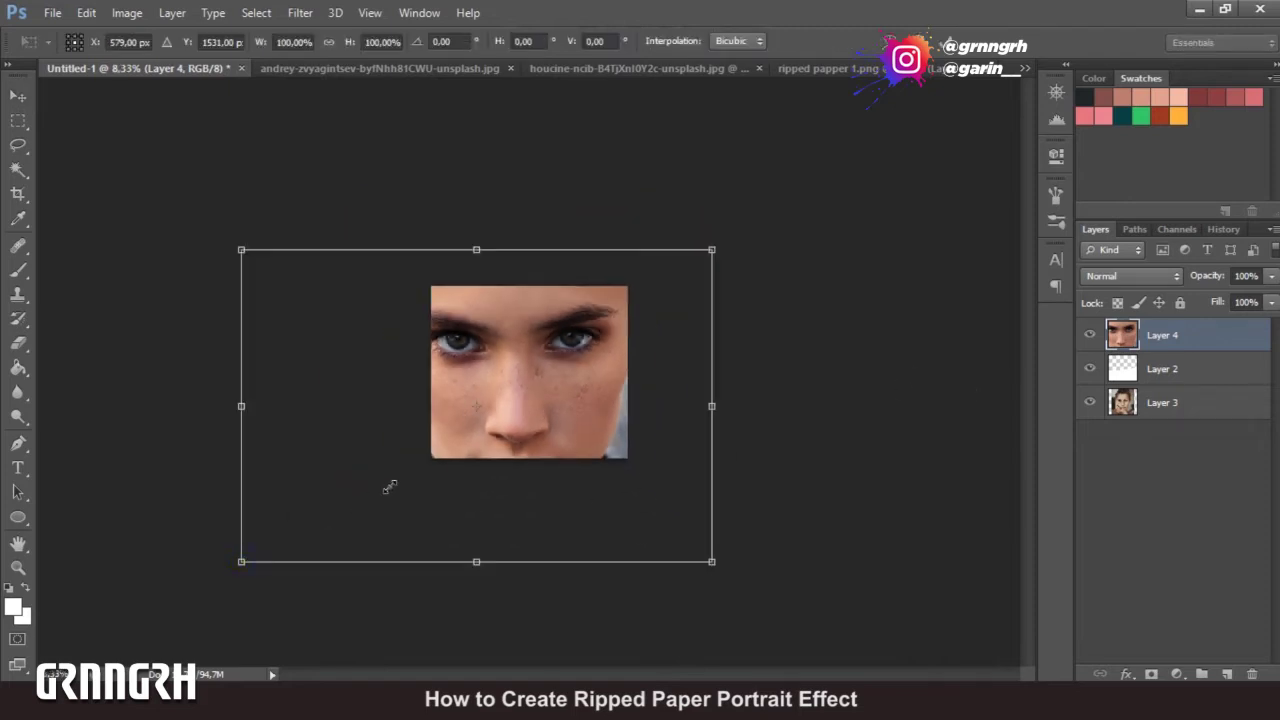
left_click_drag(409, 474, 392, 466)
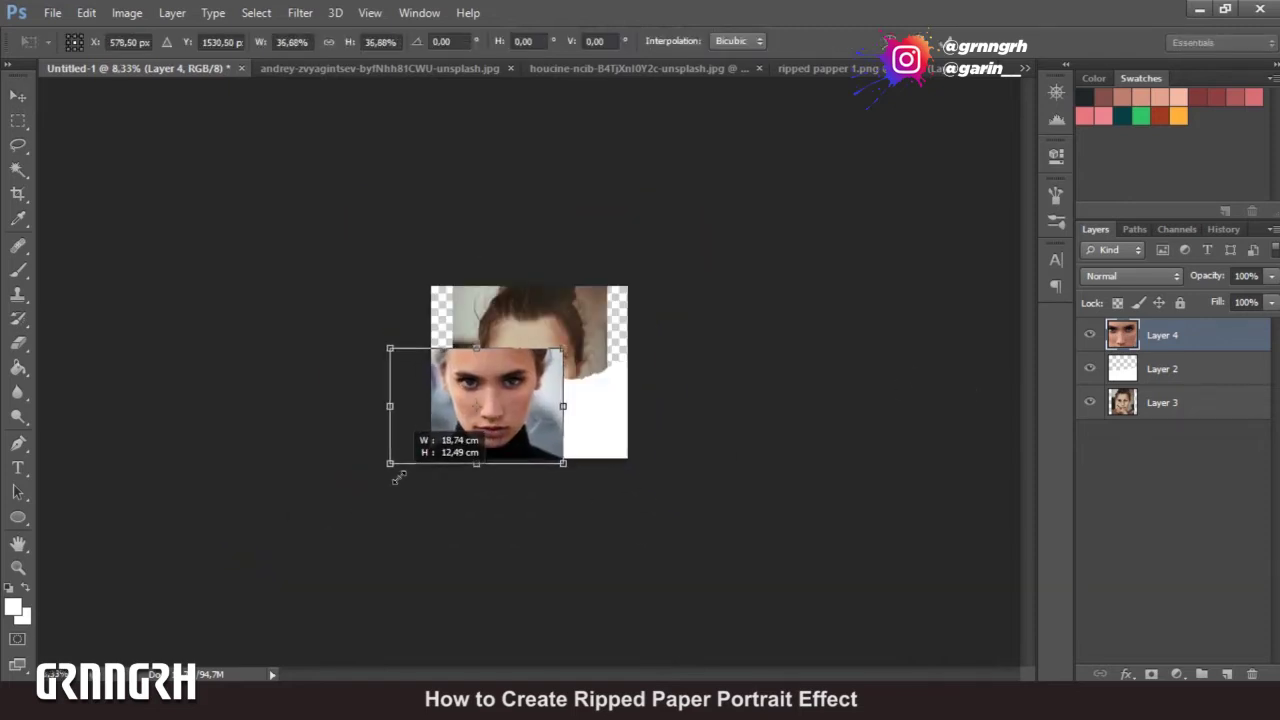
key("Return")
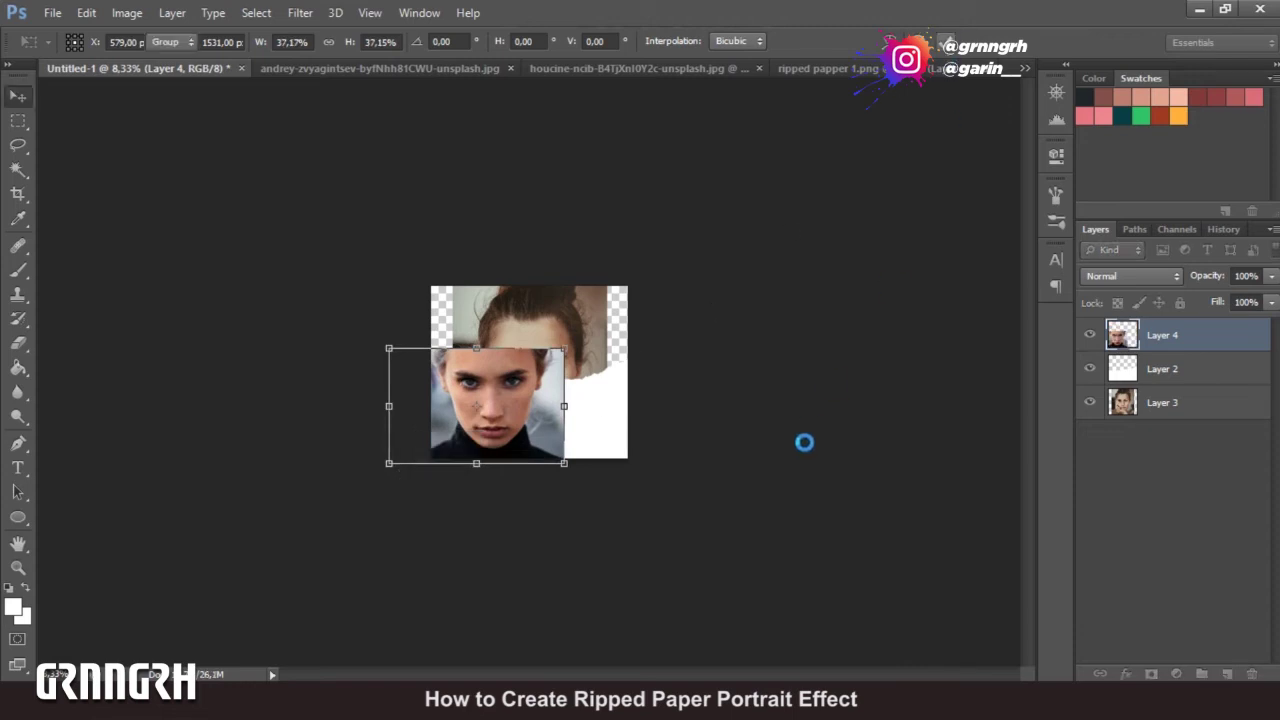
key("ctrl+plus")
key("ctrl+plus")
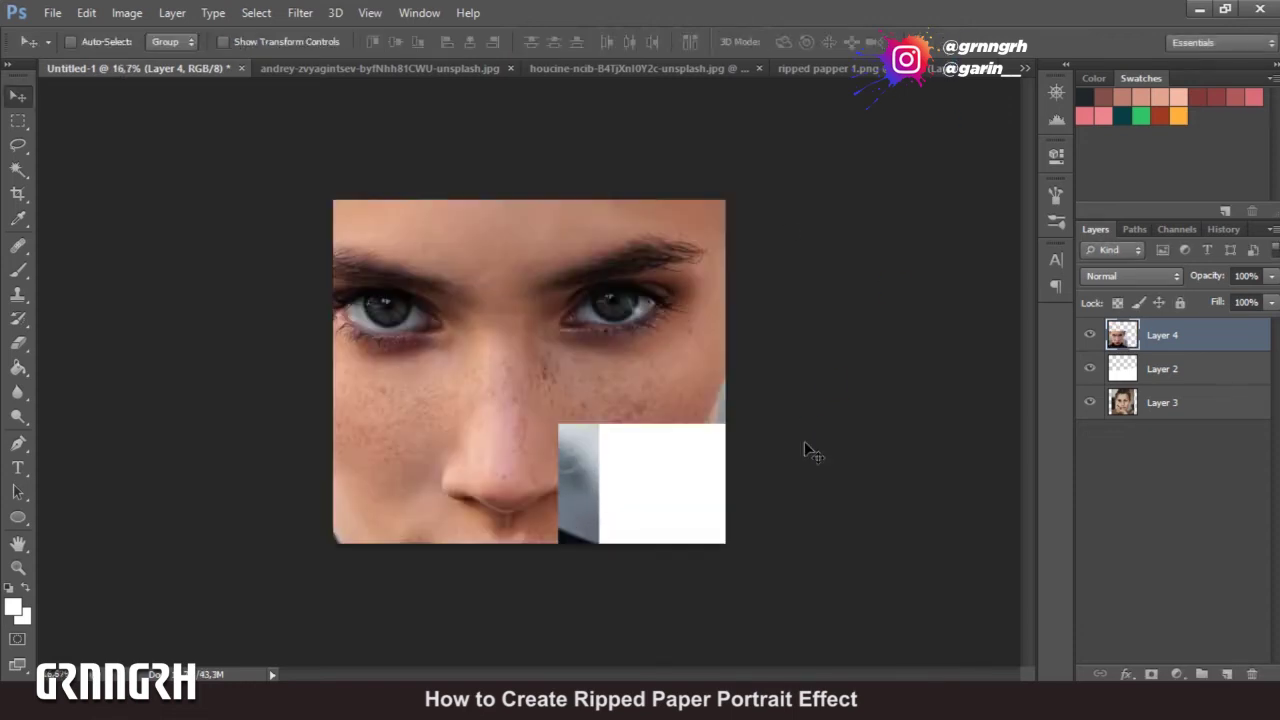
- Align Layer 4 to the right edge, enlarge it about 115%, and clip it to the paper
key("ctrl+a")
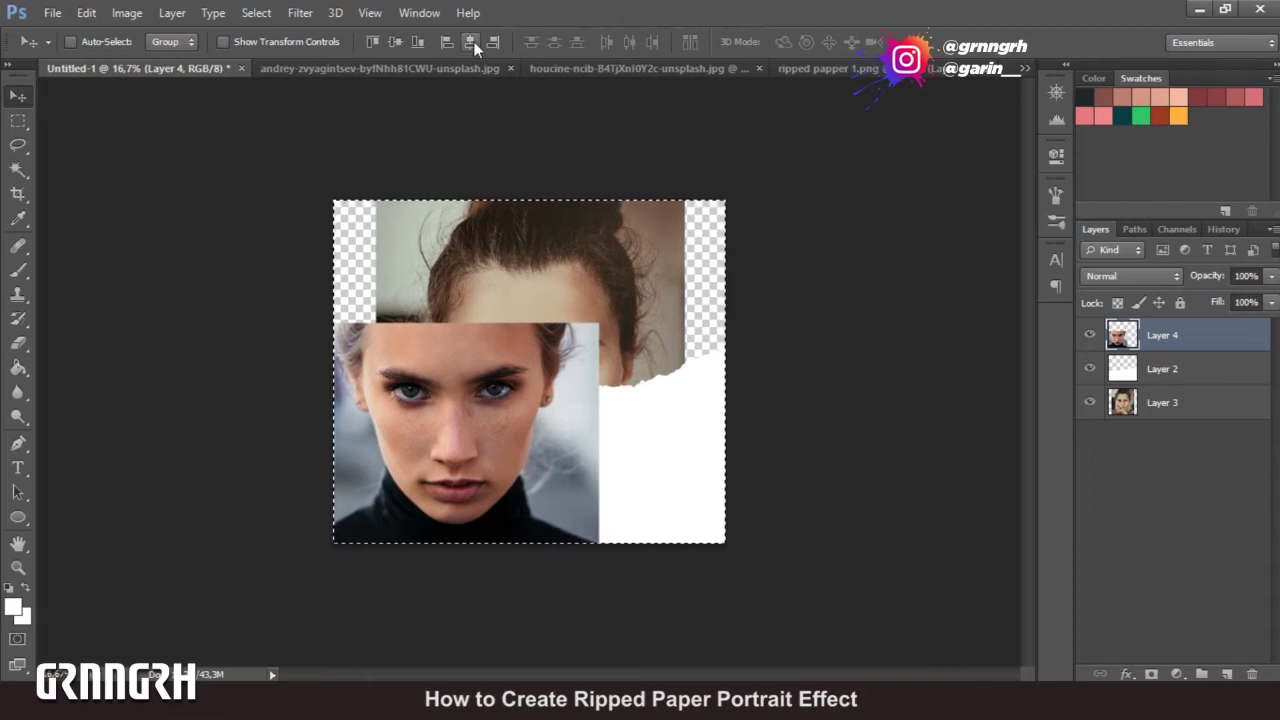
left_click(491, 43)
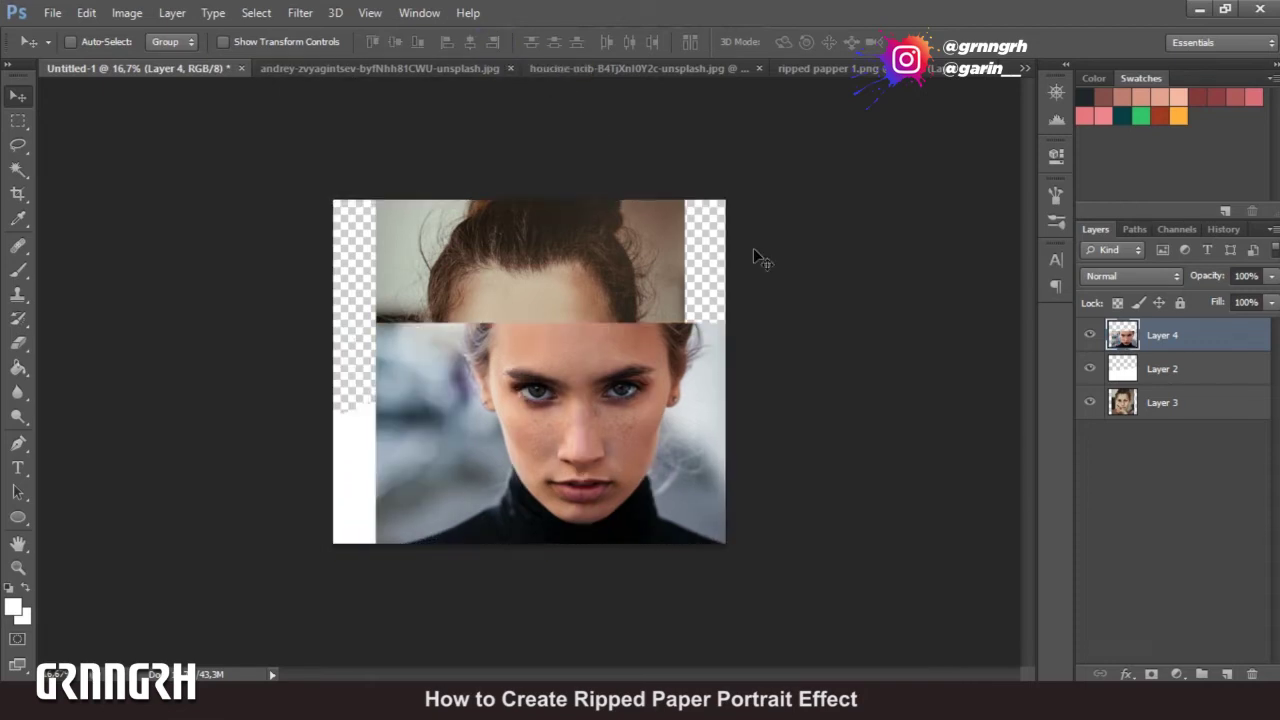
key("ctrl+d")
key("ctrl+t")
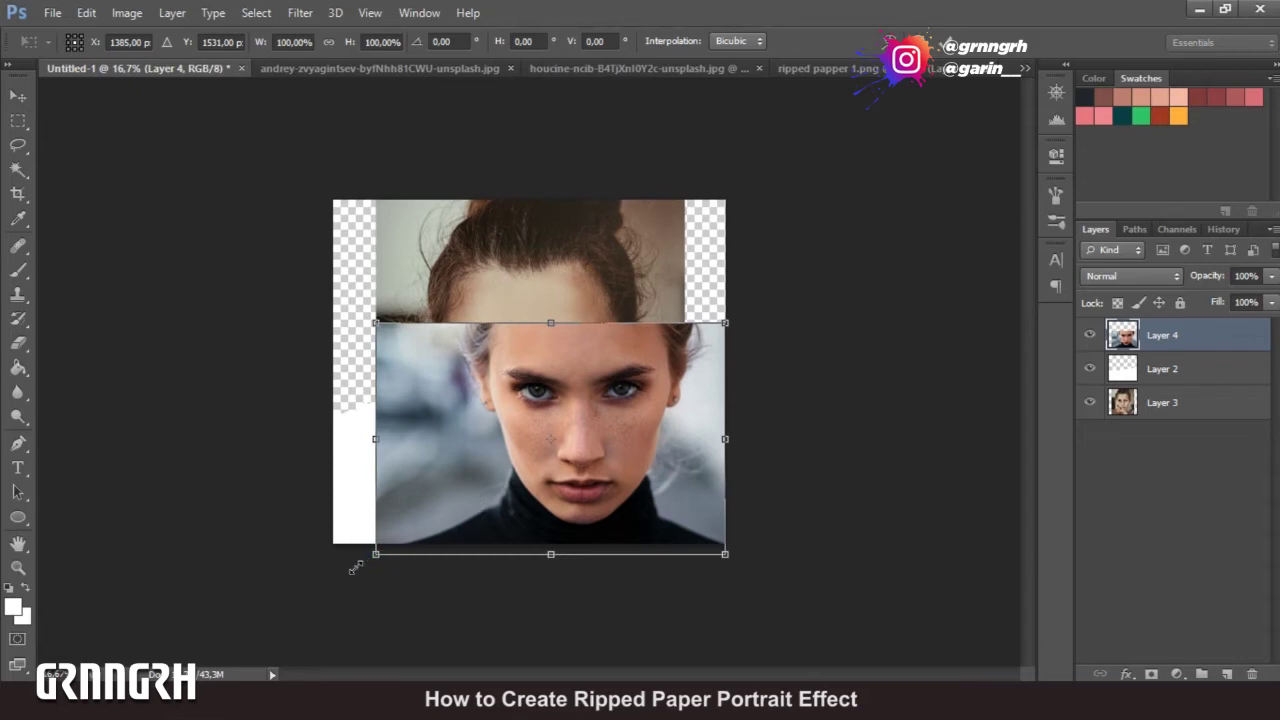
left_click_drag(355, 568, 338, 581)
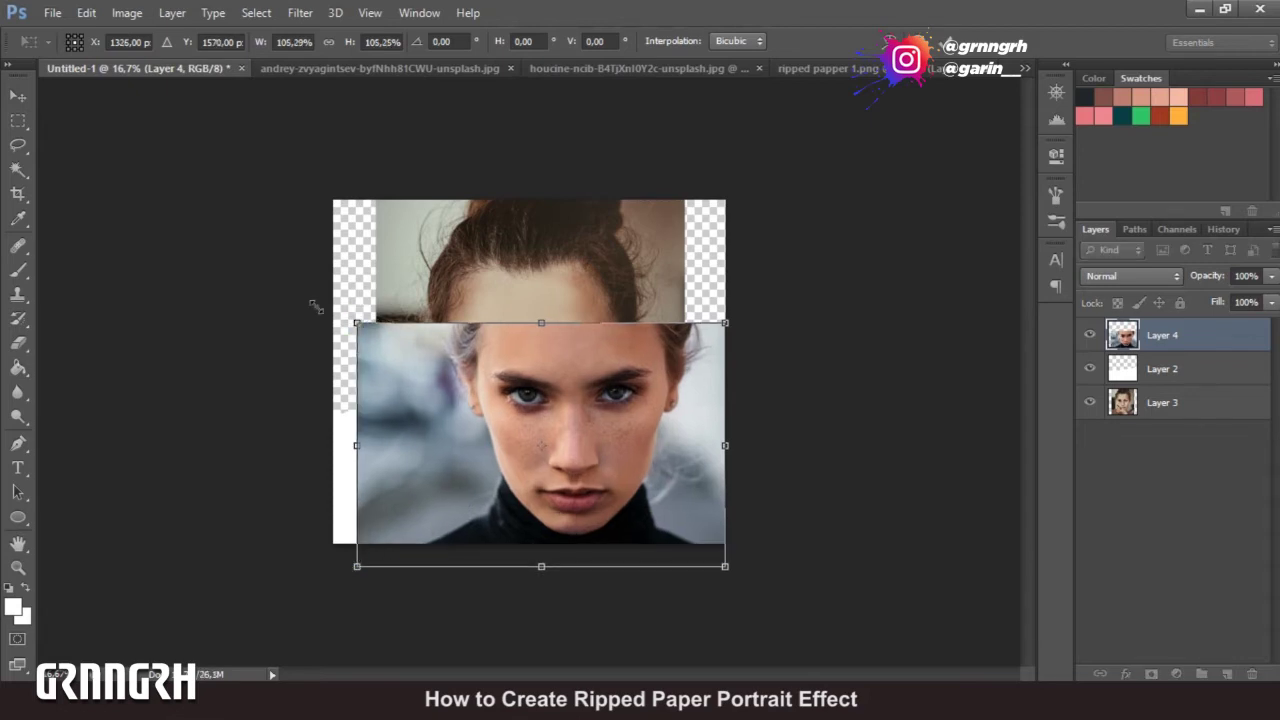
left_click_drag(314, 306, 312, 301)
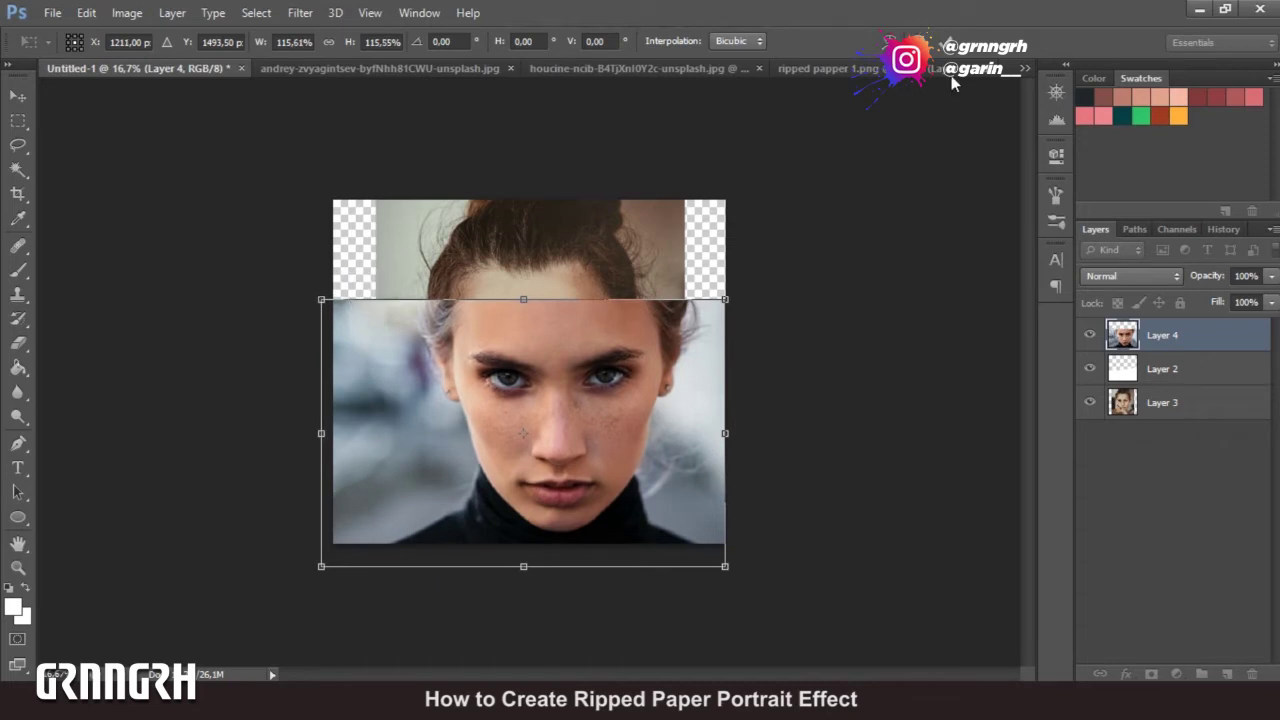
left_click(940, 41)
right_click(1166, 340)
left_click(847, 298)
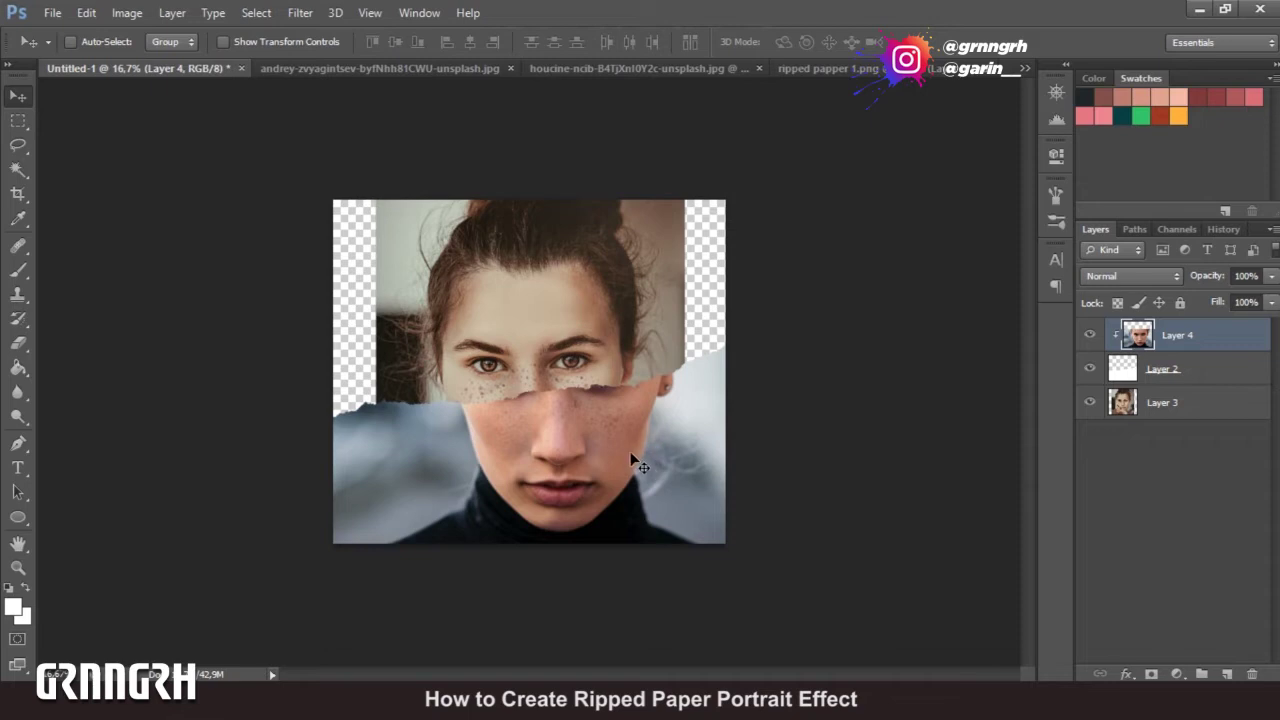
- Shift the clipped portrait left and up, then enlarge Layer 3 to about 106%
left_click_drag(624, 450, 620, 434)
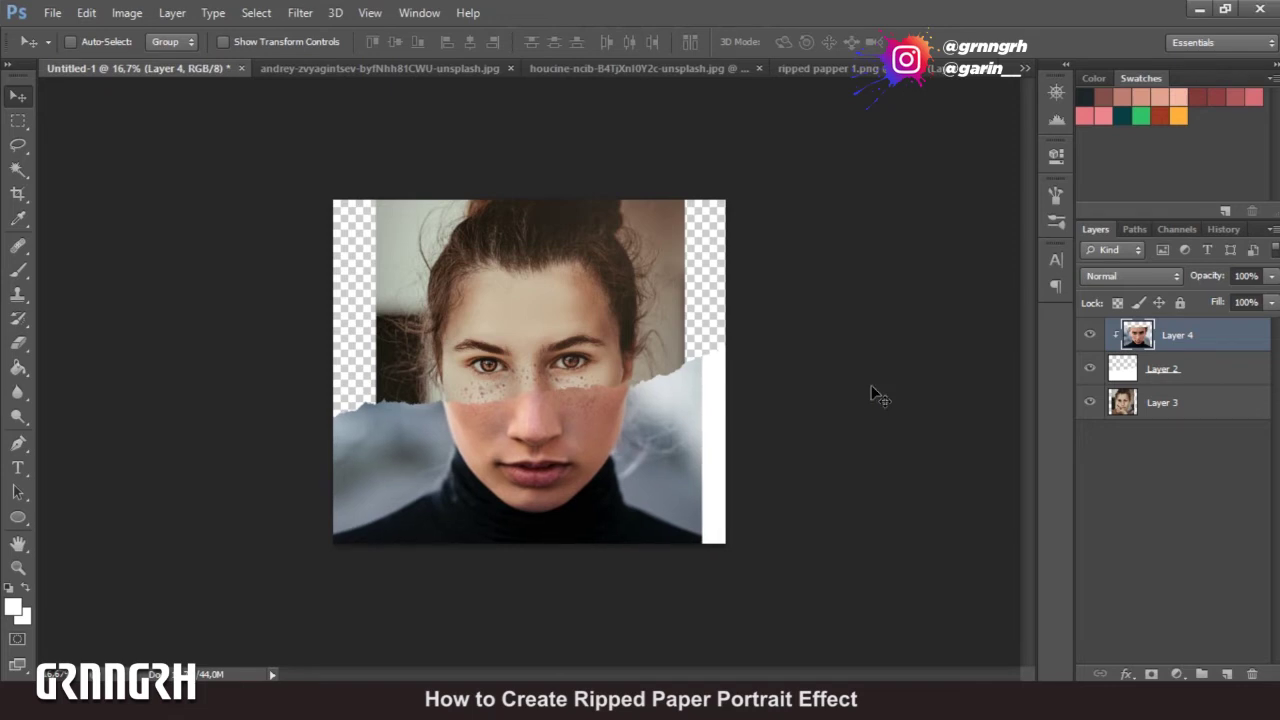
key("ctrl+plus")
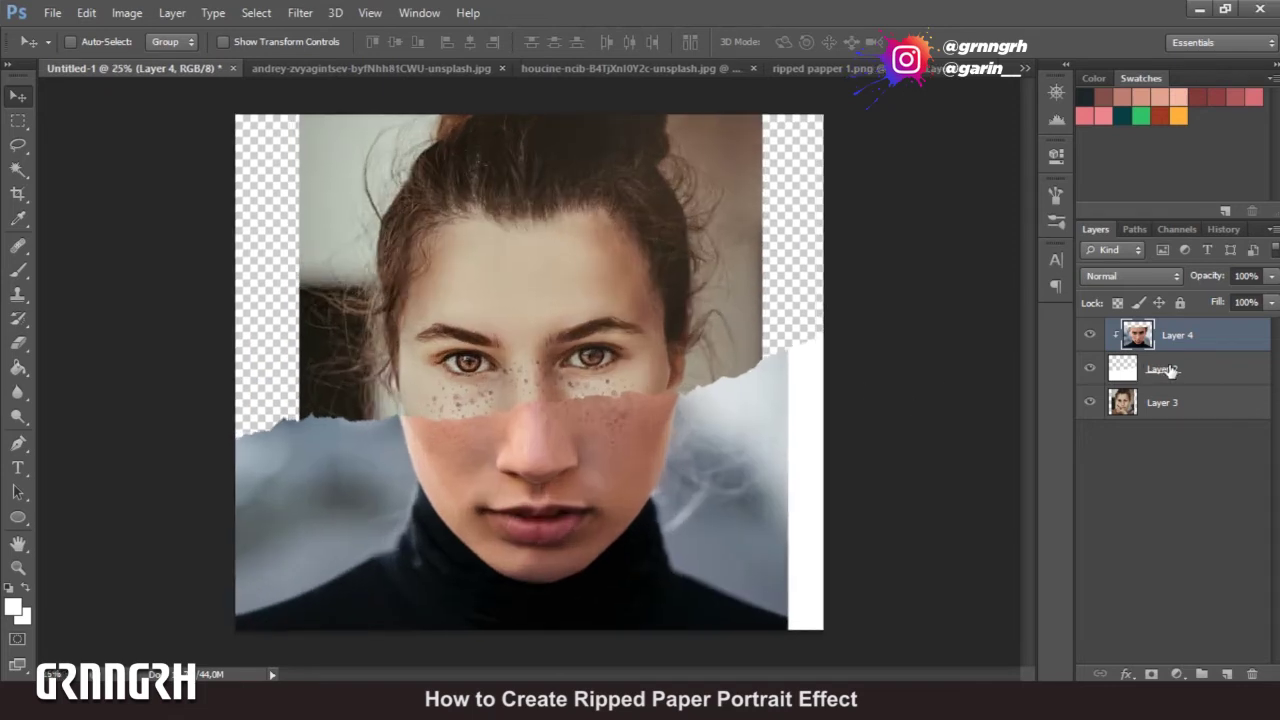
left_click(1168, 402)
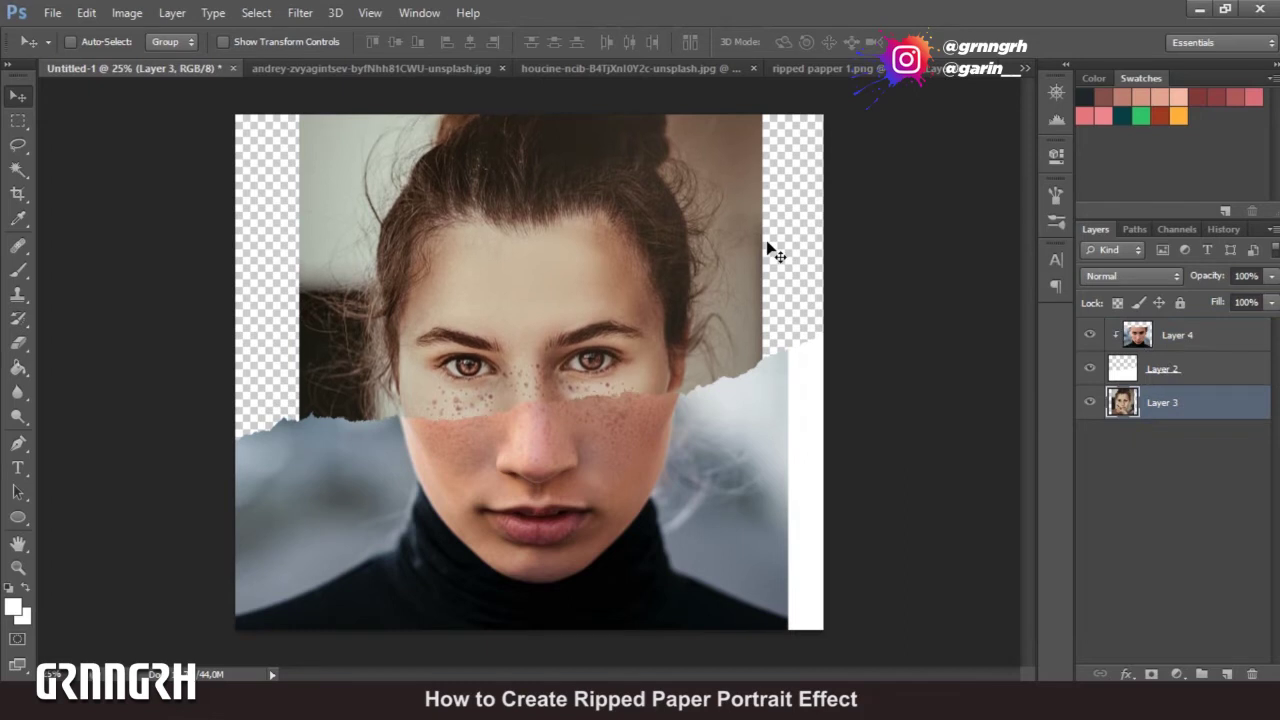
key("ctrl+minus")
key("ctrl+t")
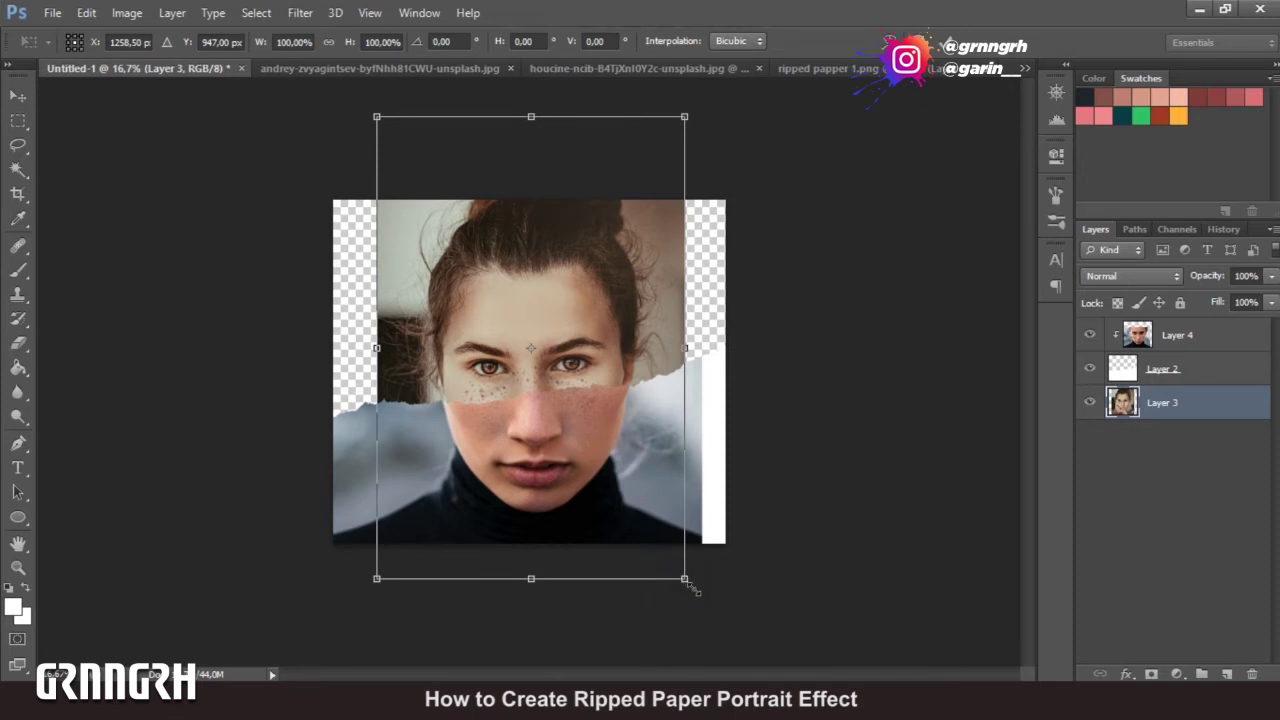
left_click_drag(689, 585, 694, 594)
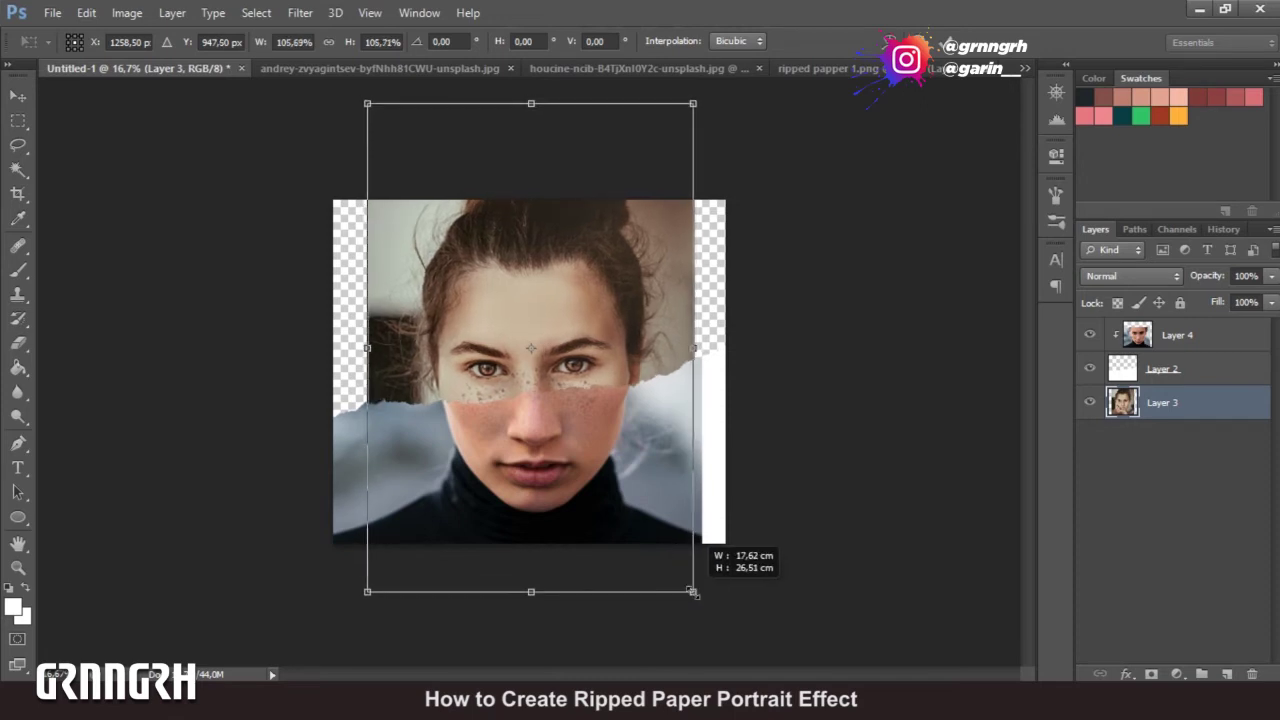
key("Return")
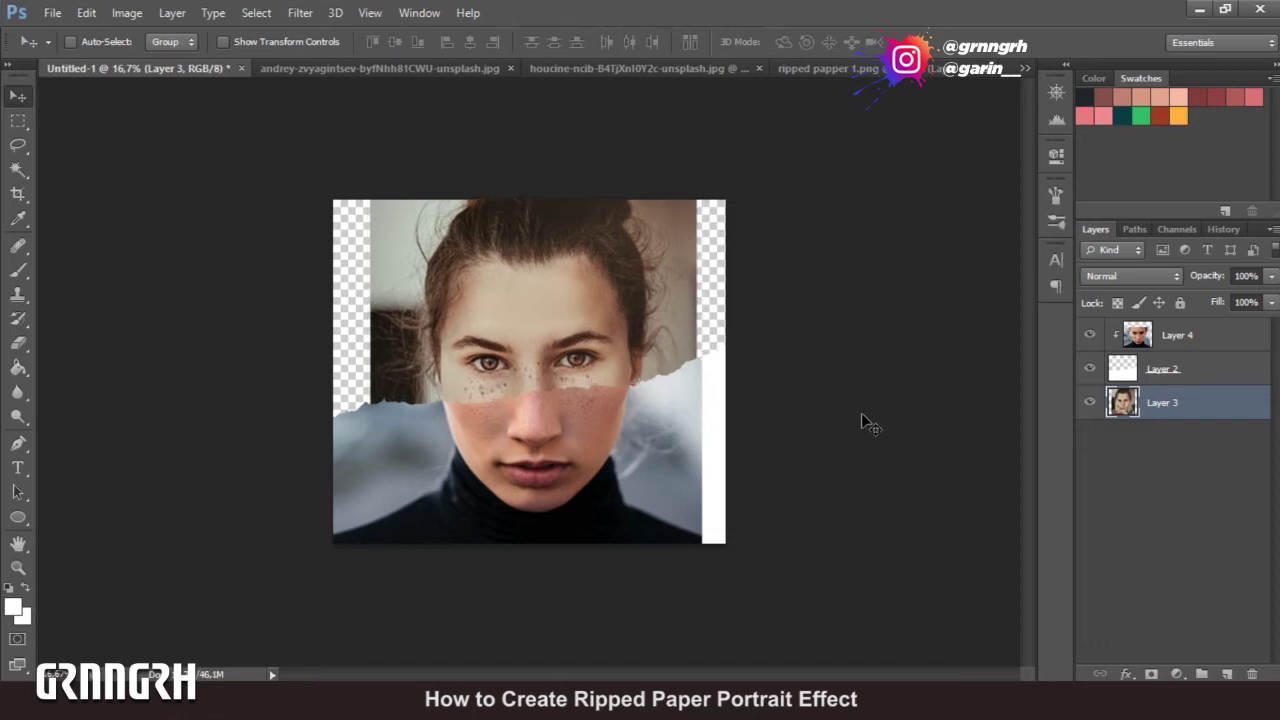
- Duplicate the torn-paper layer as Layer 2 copy and reselect the original Layer 2
left_click(1195, 372)
key("ctrl+j")
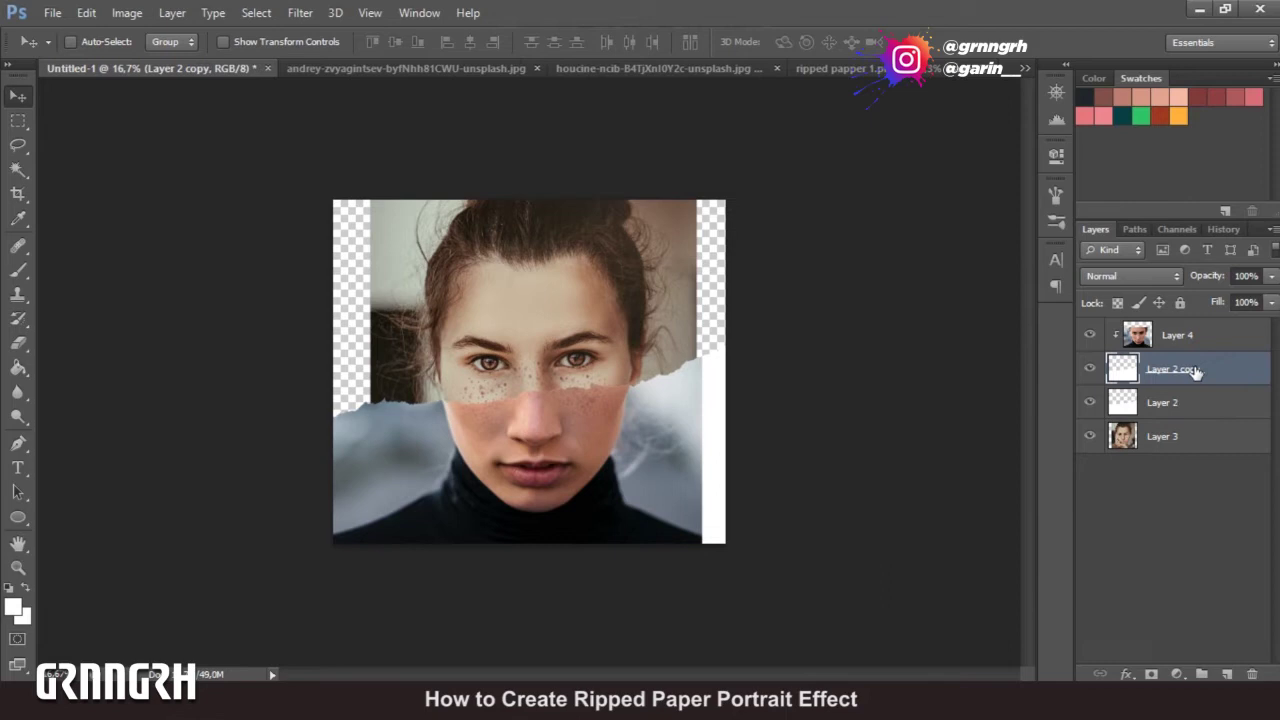
left_click(1170, 403)
key("ctrl+plus")
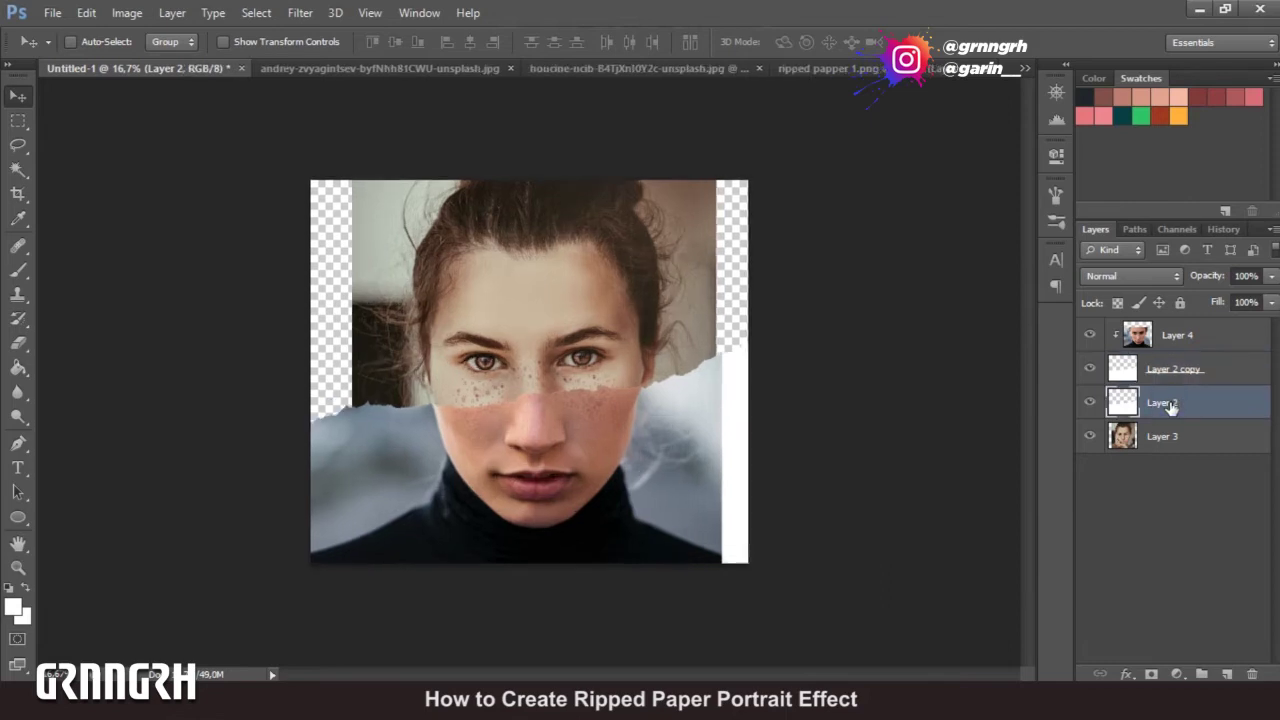
key("ctrl+t")
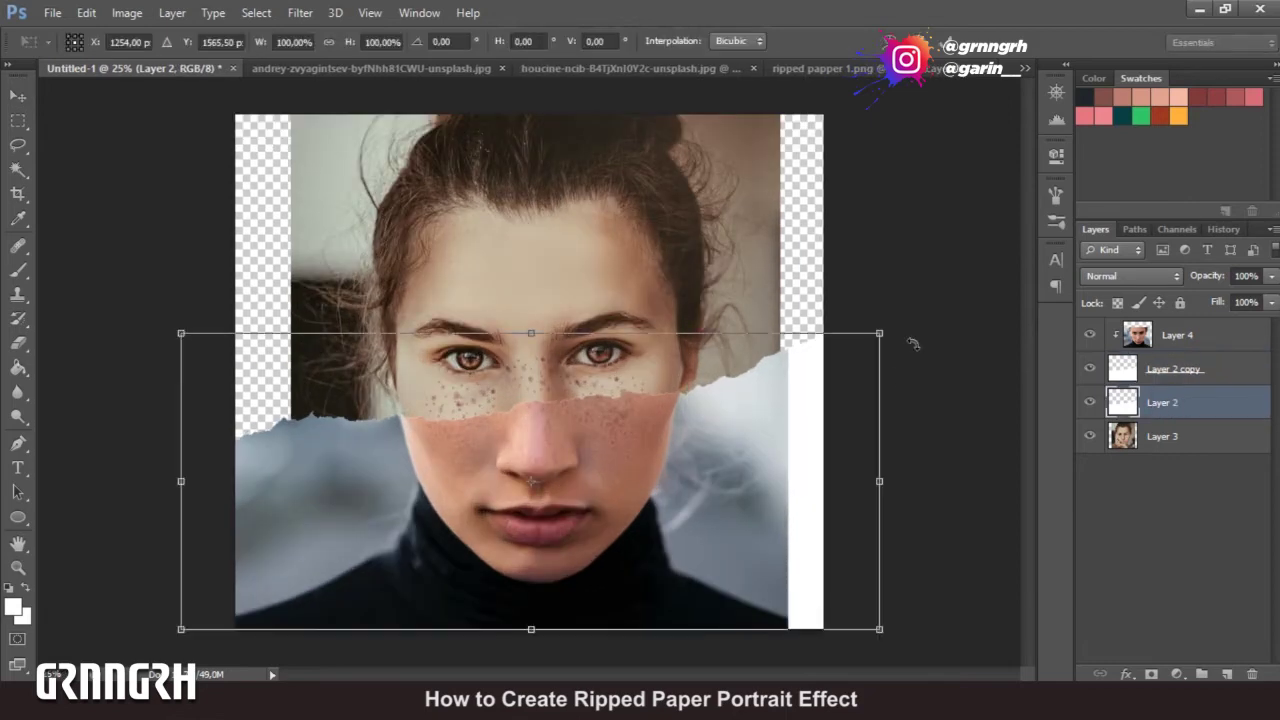
- Move the original torn paper up and rotate it about -3° to open a tilted white strip
left_click(728, 482)
mouse_move(722, 432)
left_mouse_down()
mouse_move(725, 458)
mouse_move(711, 452)
left_mouse_up()
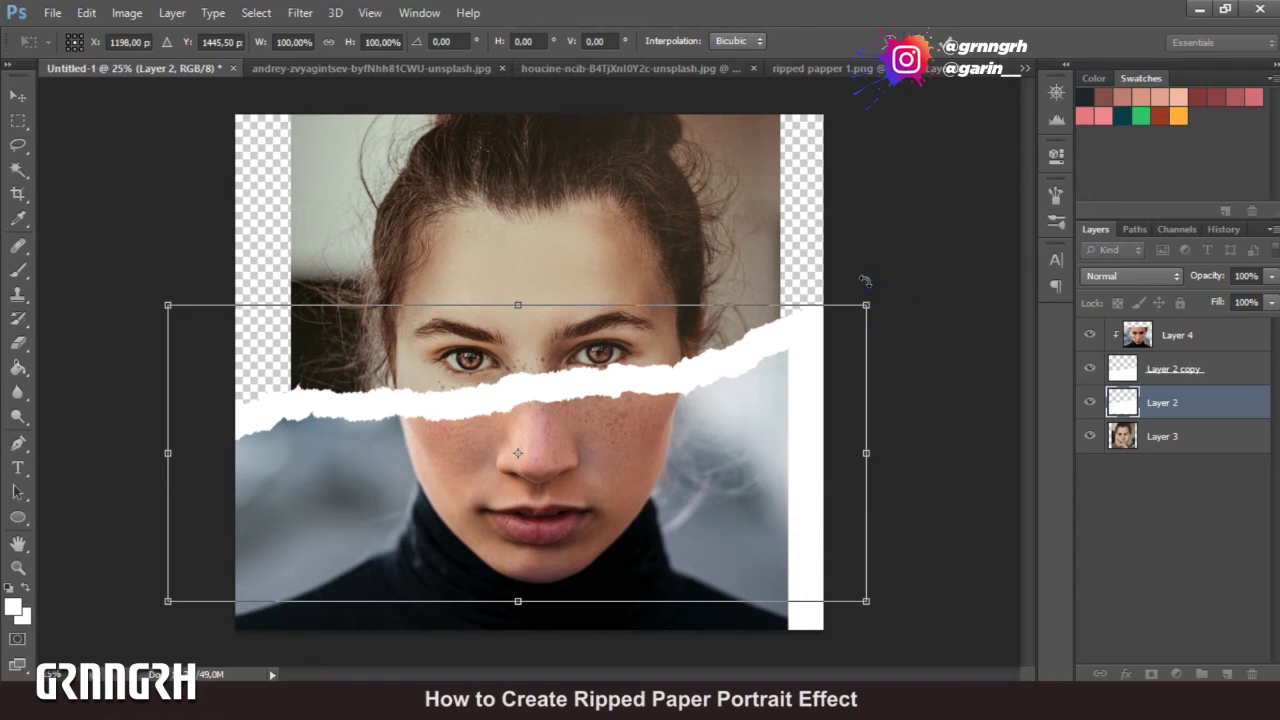
mouse_move(865, 281)
left_mouse_down()
mouse_move(857, 291)
mouse_move(878, 314)
left_mouse_up()
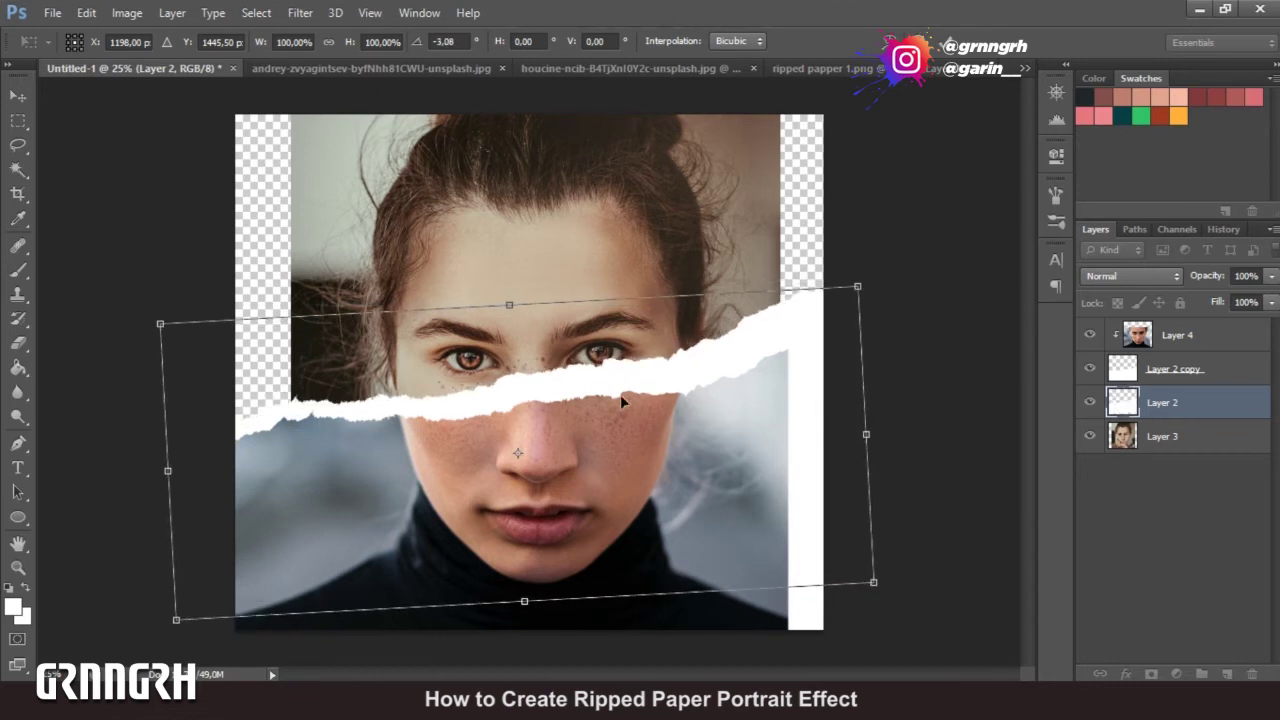
key("Down")
key("Down")
key("Down")
key("Down")
key("Down")
key("Down")
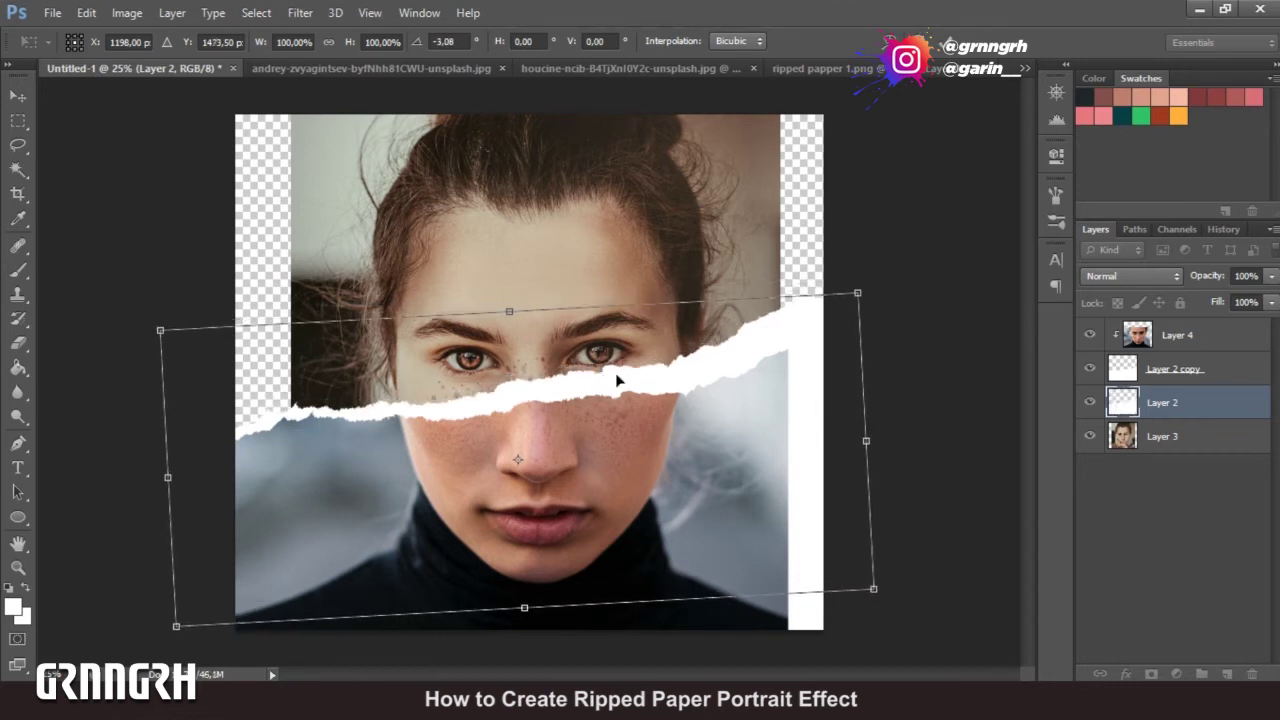
left_click(893, 40)
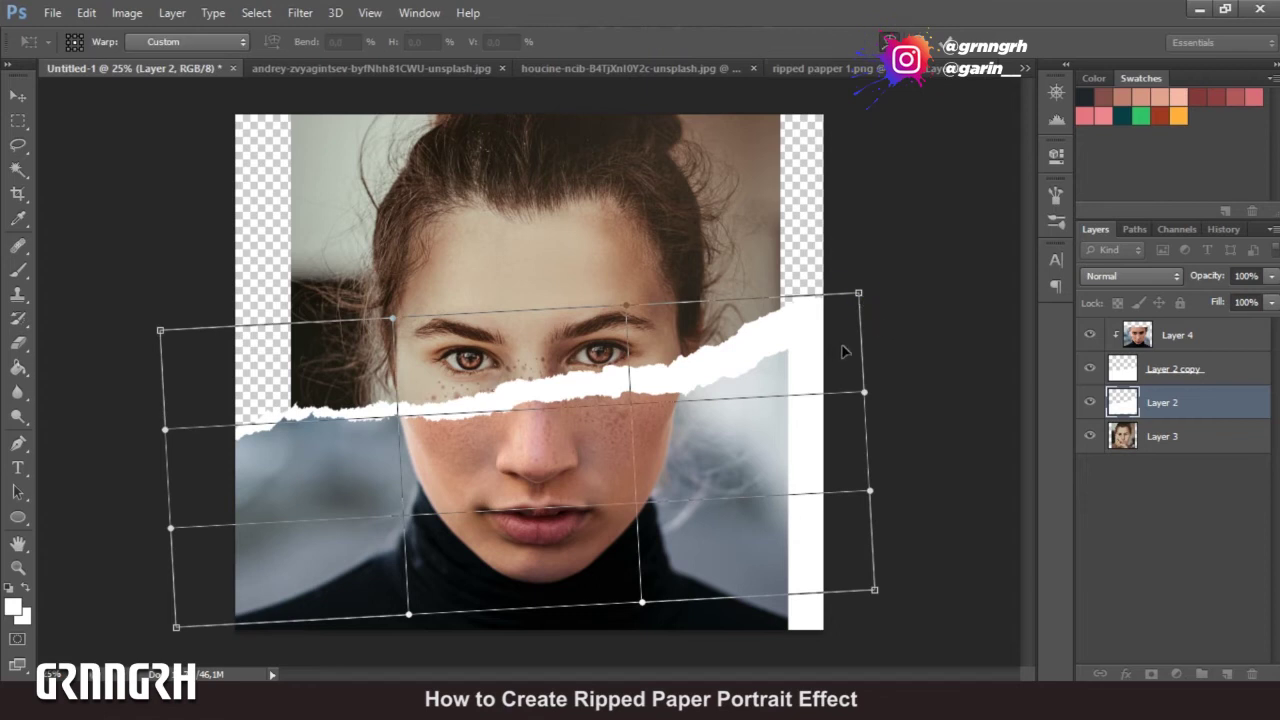
- Warp the torn paper's edges and upper-right curve so the strip bends across the face
left_click(865, 393)
left_click_drag(862, 394, 851, 398)
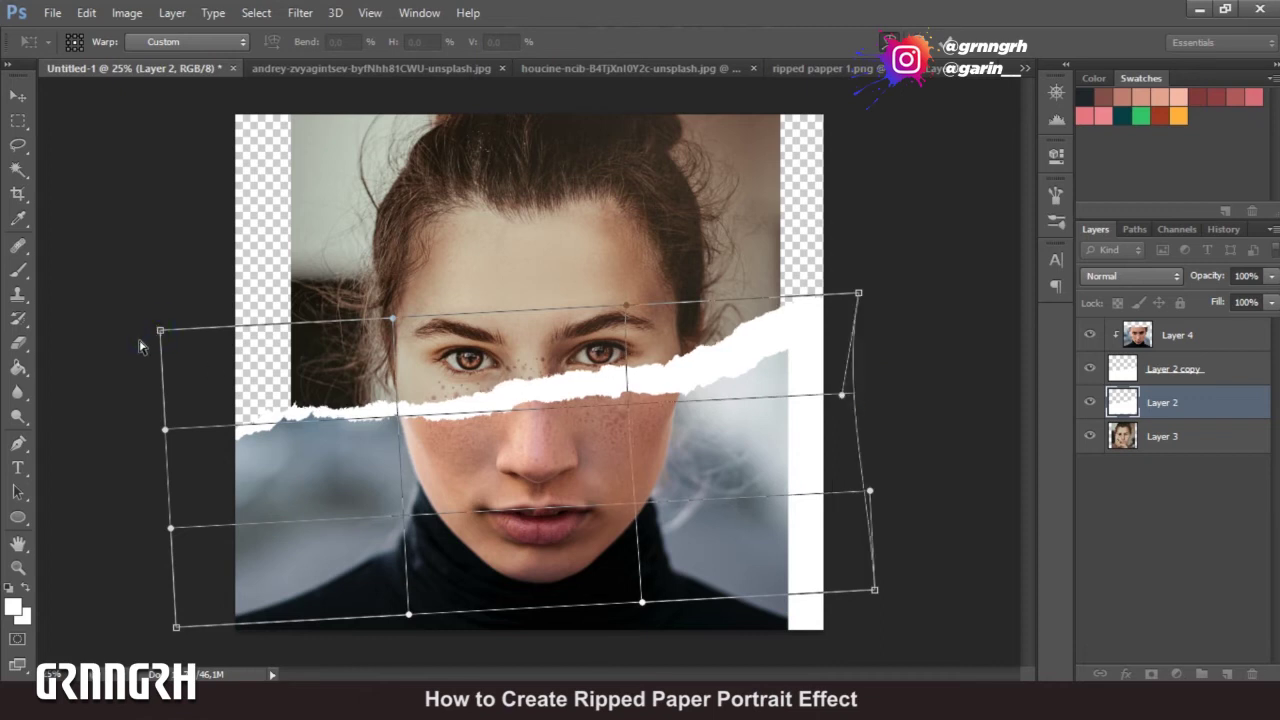
left_click_drag(160, 330, 149, 329)
left_click(165, 430)
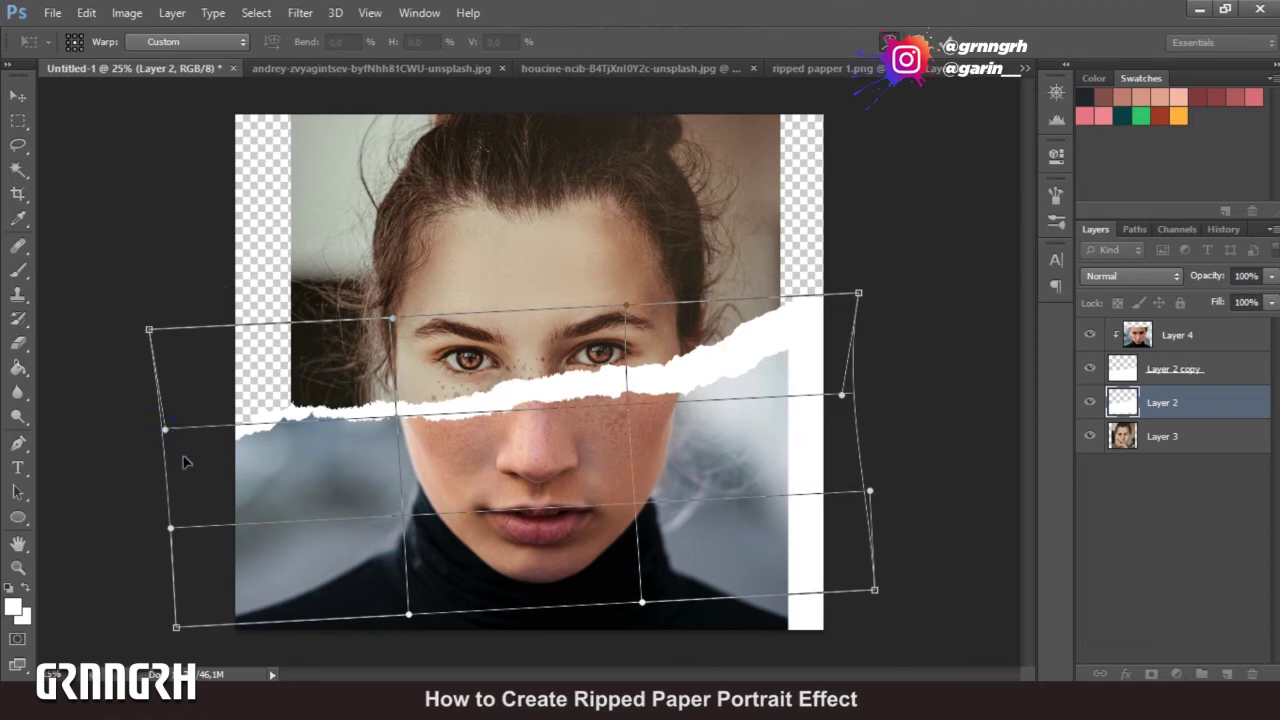
left_click_drag(165, 430, 181, 444)
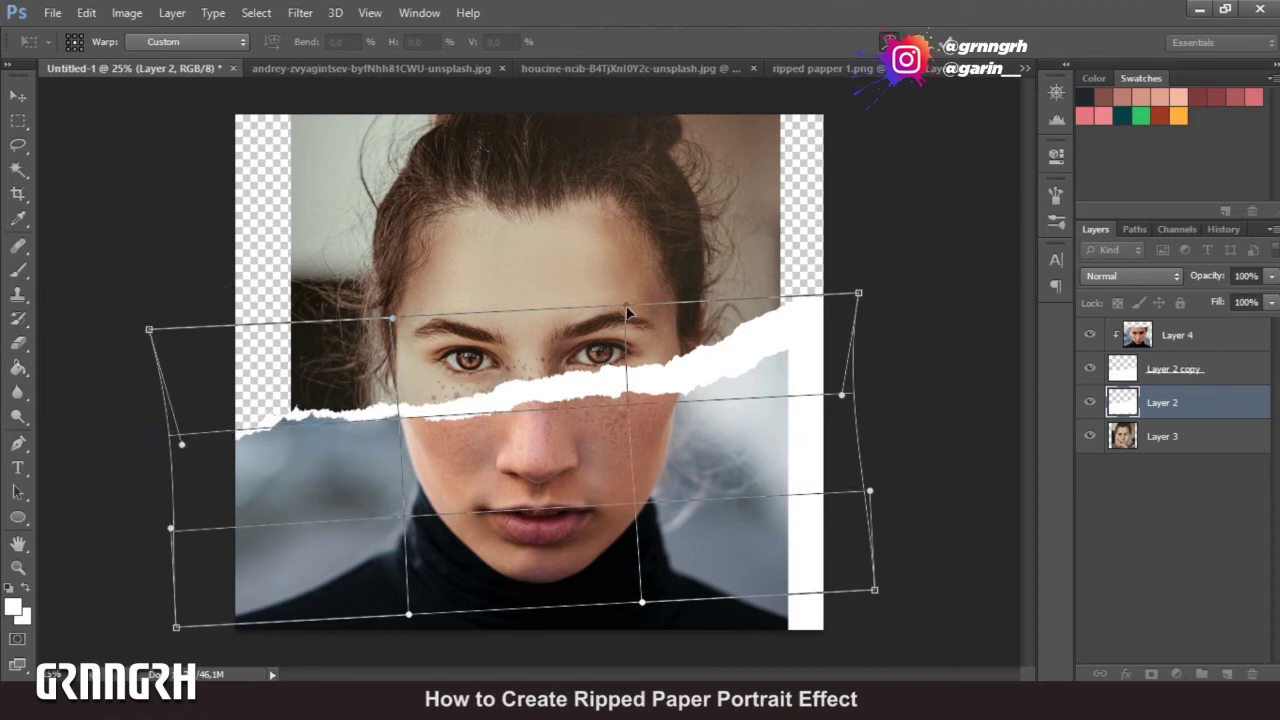
left_click_drag(646, 336, 686, 328)
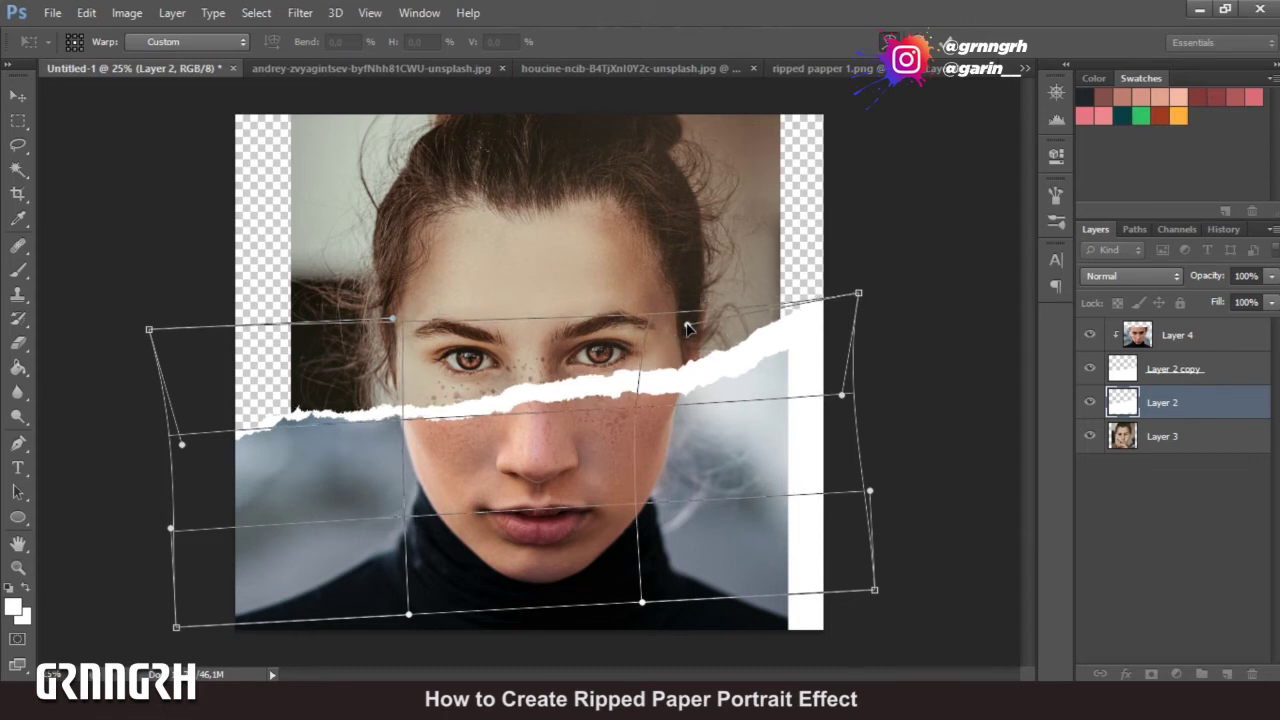
left_click_drag(686, 328, 694, 318)
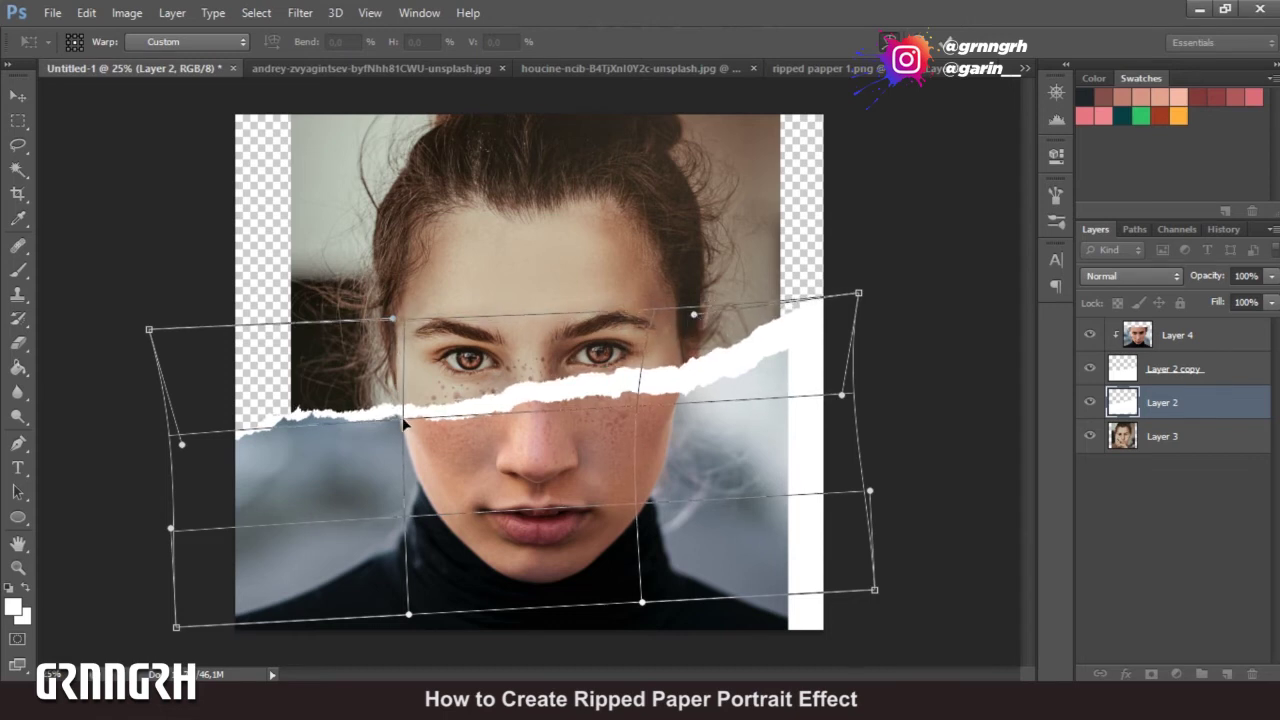
left_click_drag(416, 419, 418, 421)
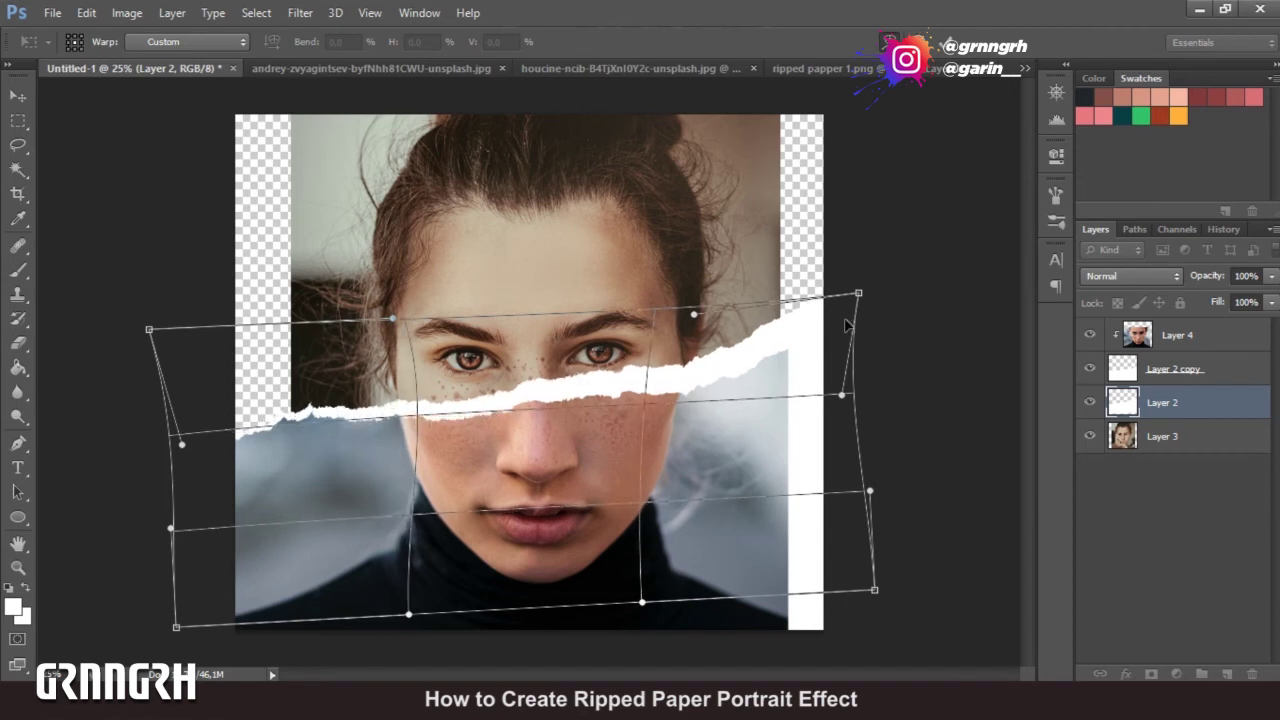
mouse_move(717, 351)
left_mouse_down()
mouse_move(711, 337)
mouse_move(734, 328)
left_mouse_up()
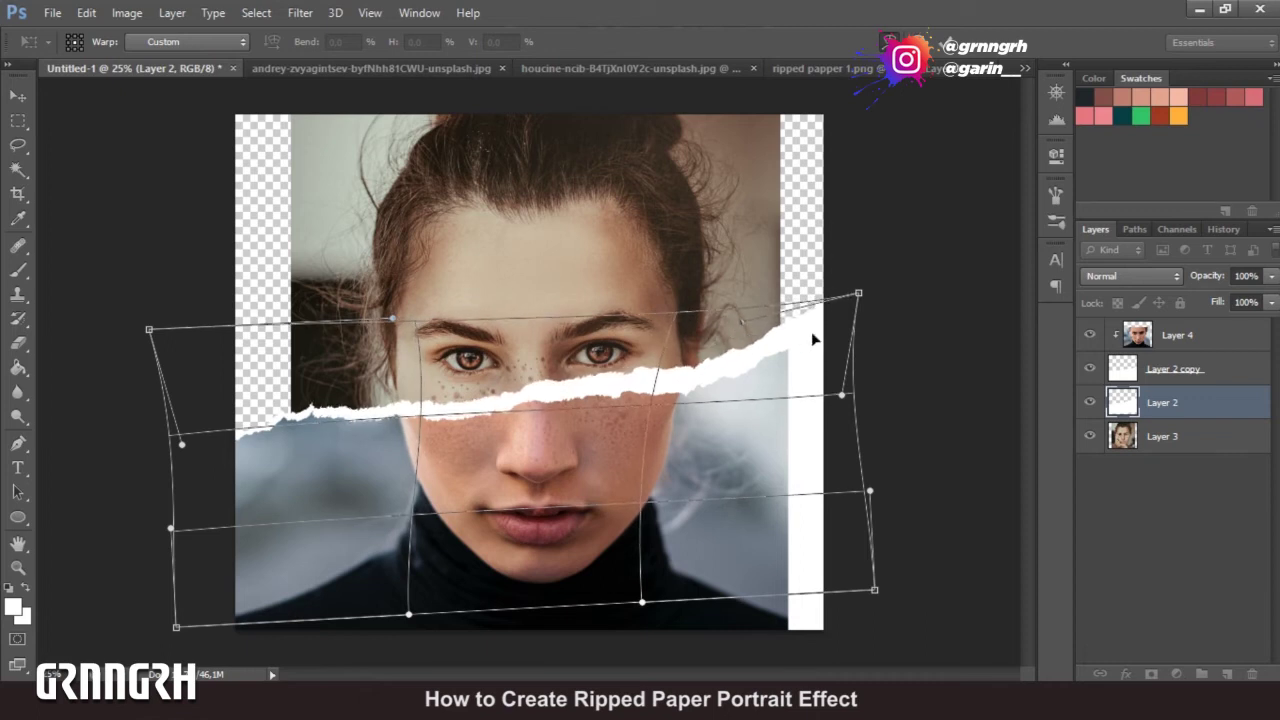
left_click(912, 42)
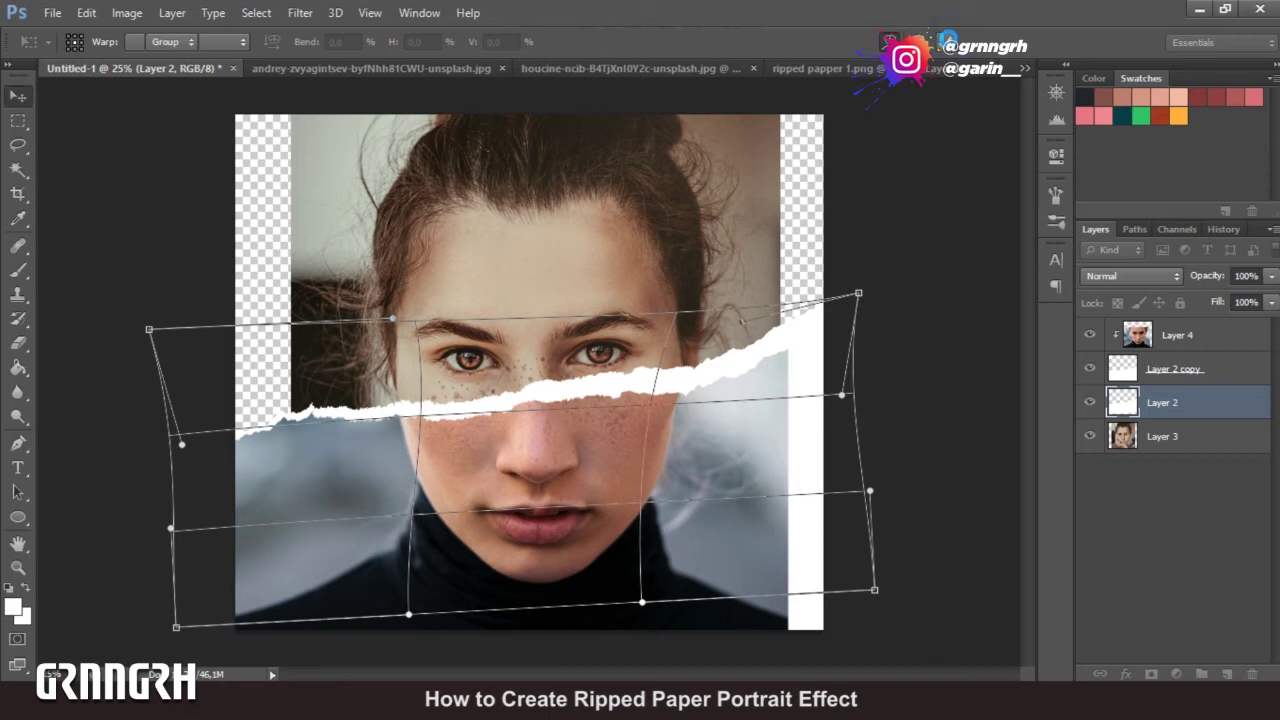
left_click(1127, 673)
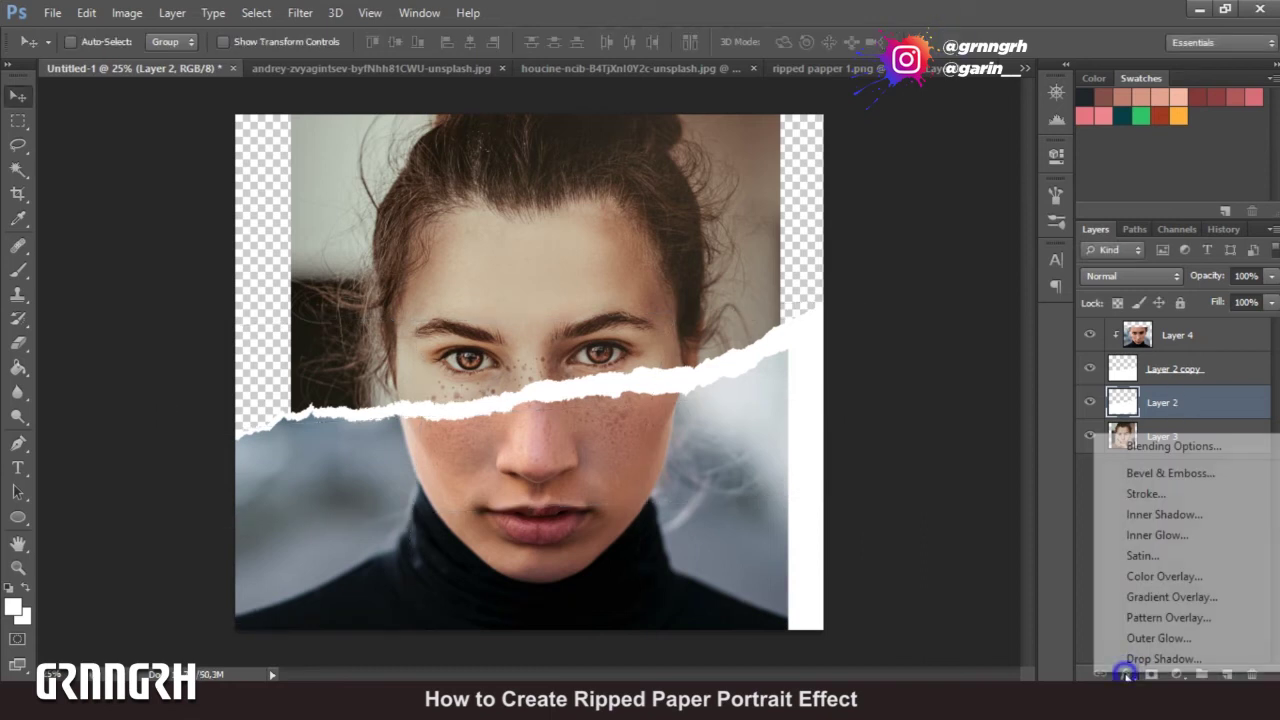
- Add a Drop Shadow: angle -69°, opacity 30%, distance 16, spread 1, size 10
left_click(1144, 660)
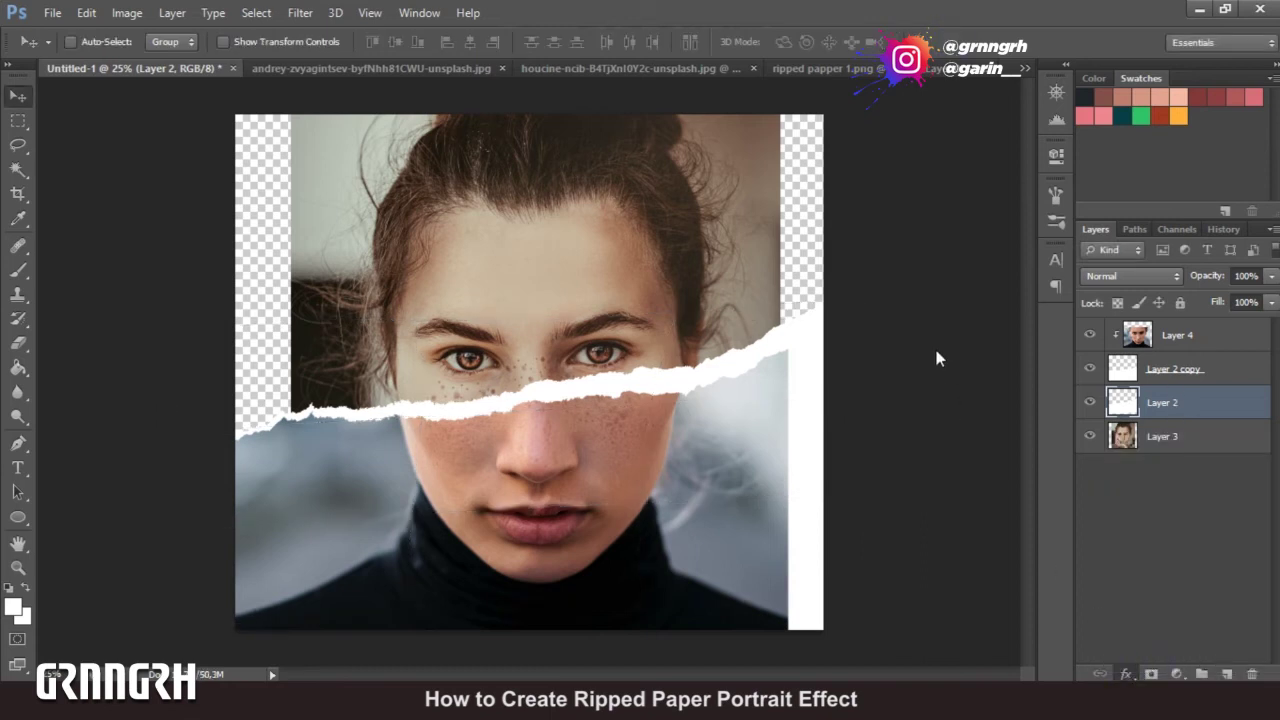
left_click(1010, 222)
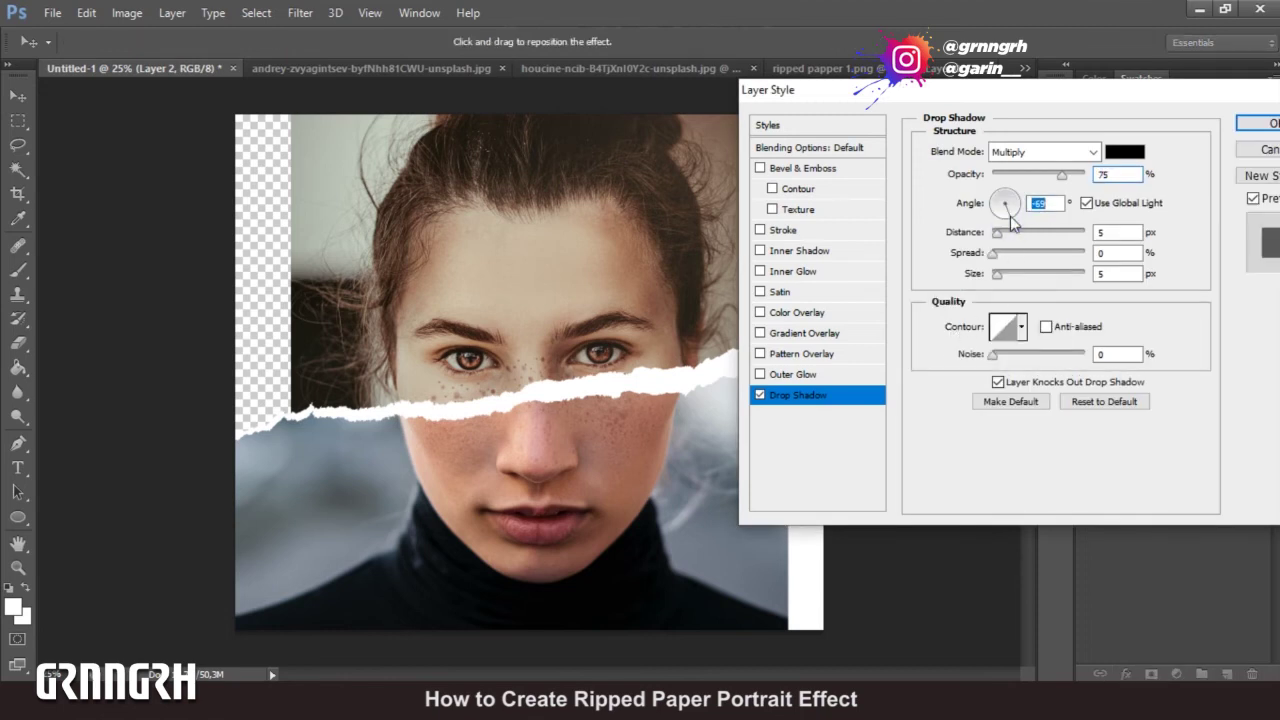
left_click_drag(998, 234, 993, 253)
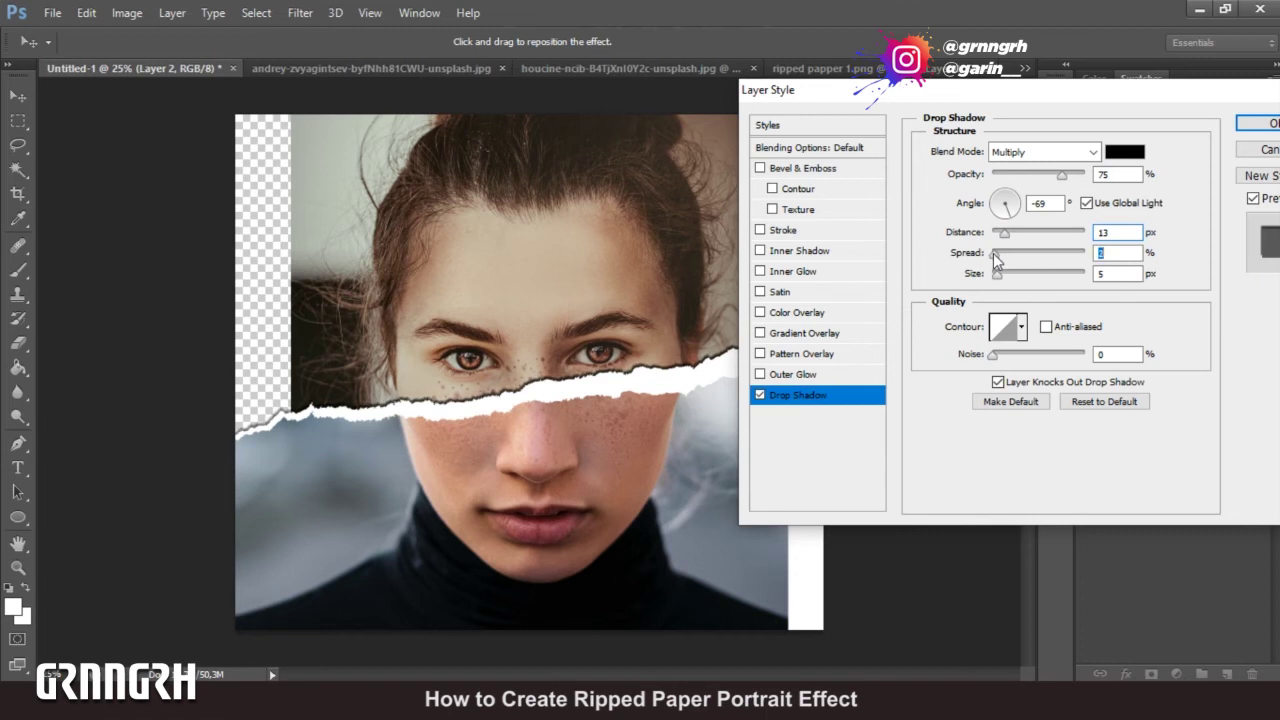
left_click(1062, 175)
left_click_drag(1034, 187, 1022, 182)
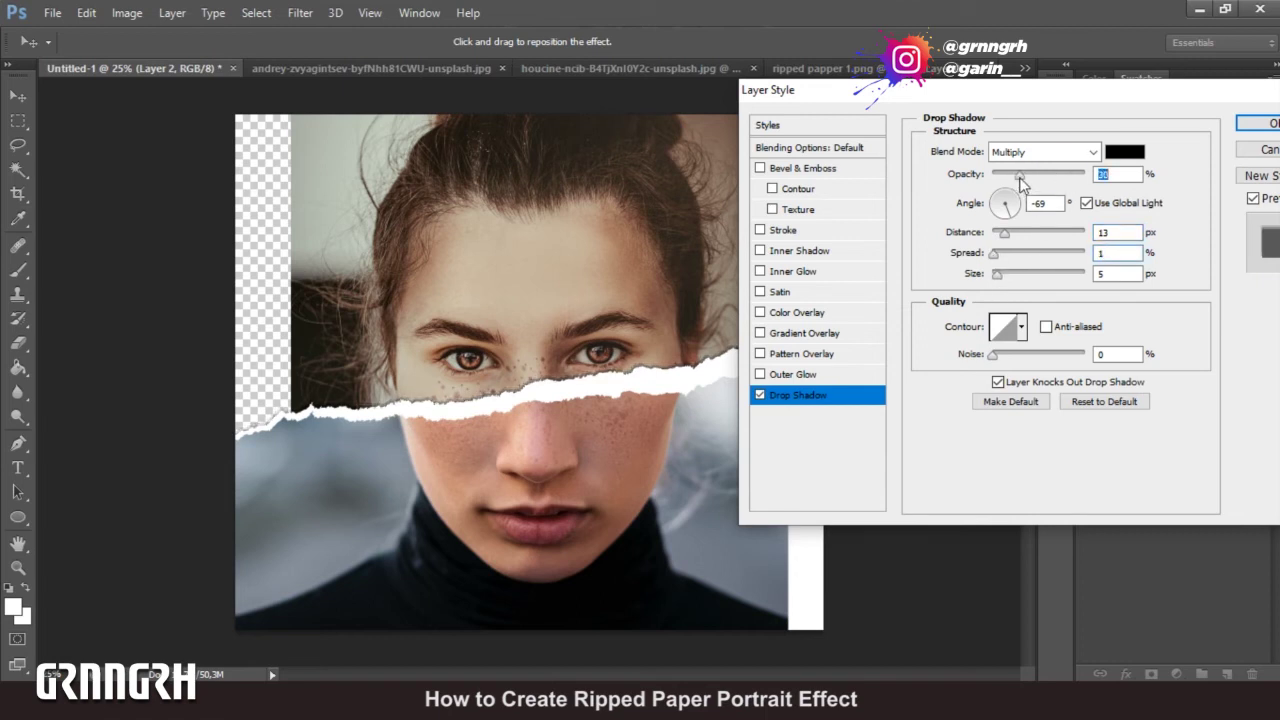
left_click_drag(998, 280, 1004, 279)
left_click_drag(1004, 233, 1003, 239)
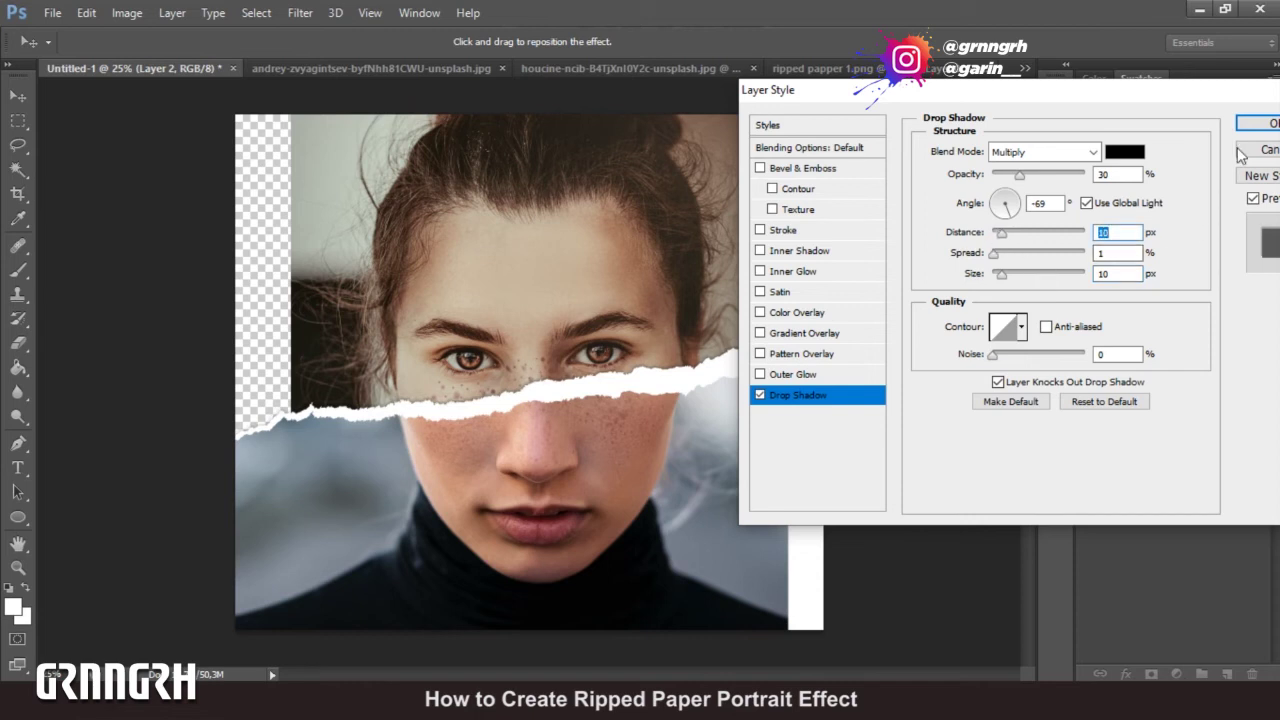
left_click(1258, 123)
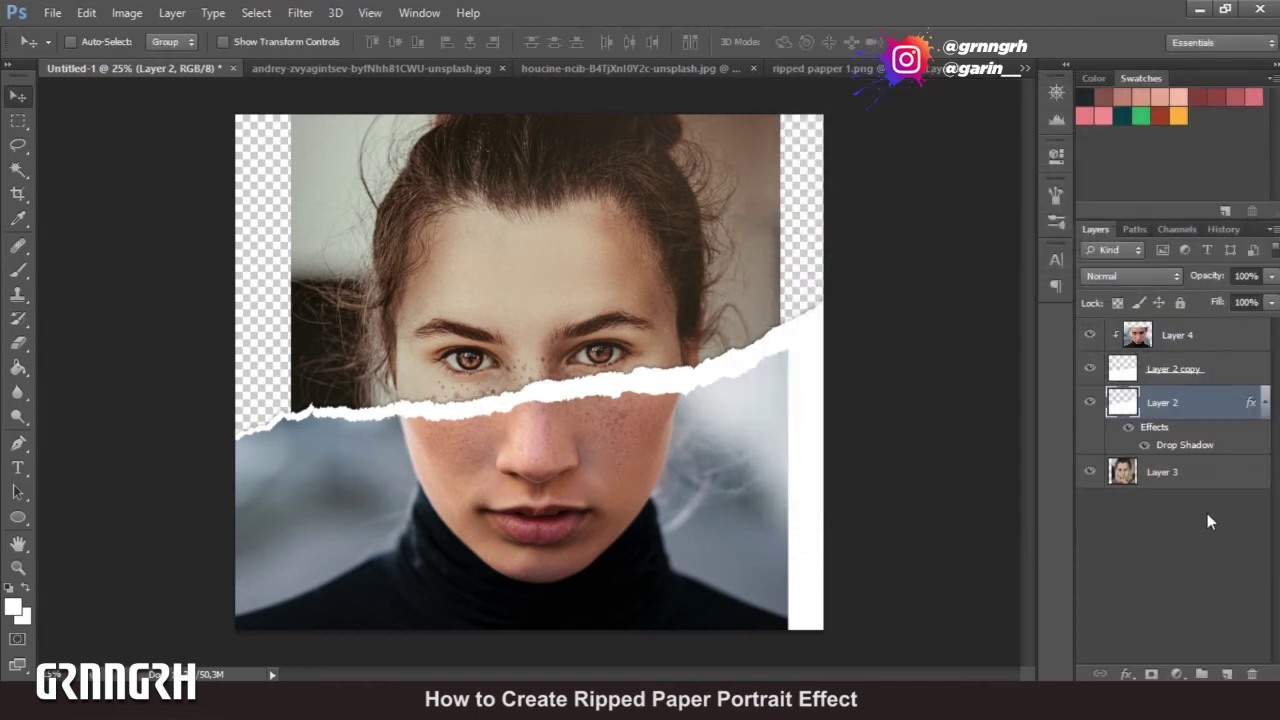
- Crop the canvas unconstrained to about 17.6 cm wide, trimming the transparent right edge
key("c")
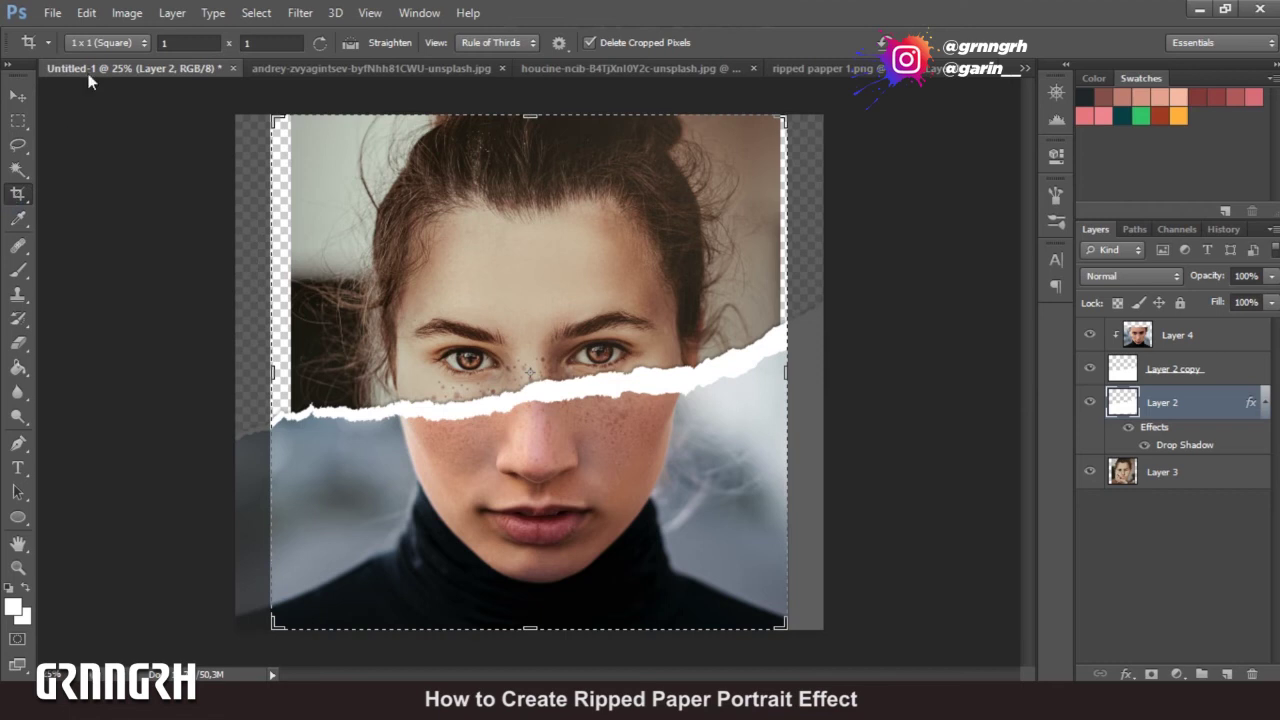
left_click(97, 40)
left_click(95, 55)
left_click_drag(274, 370, 303, 379)
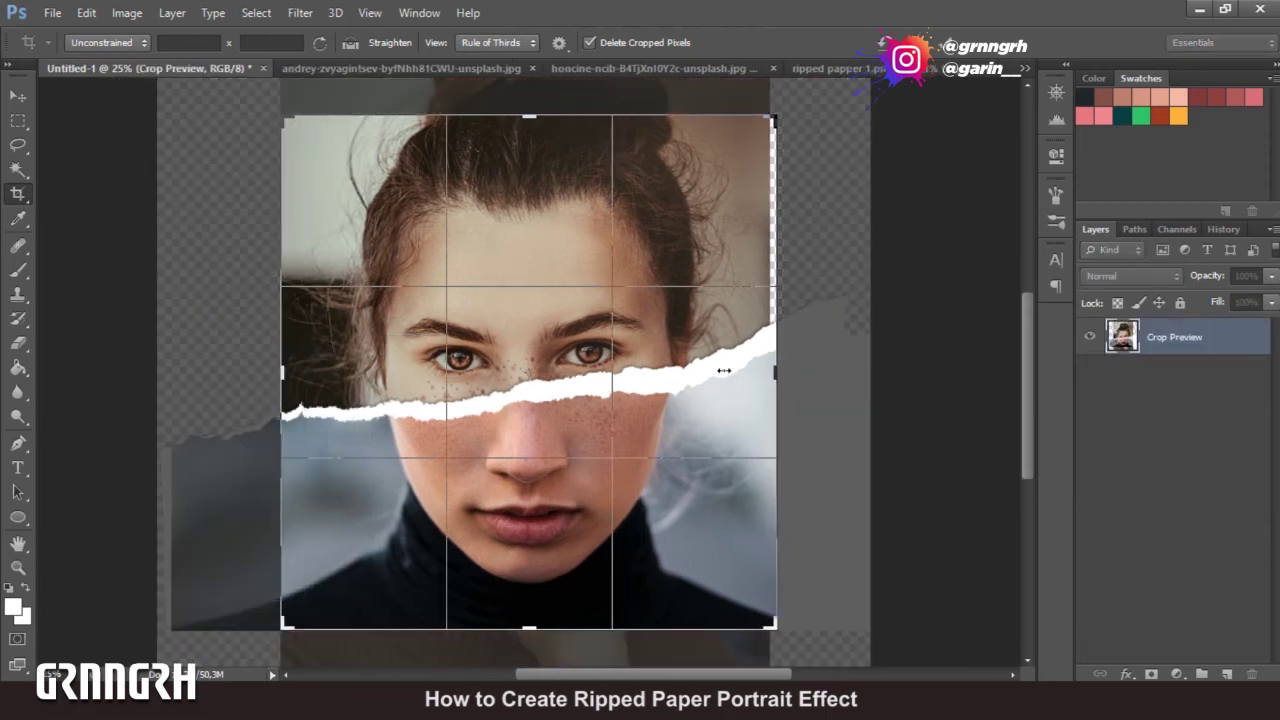
left_click_drag(723, 371, 771, 350)
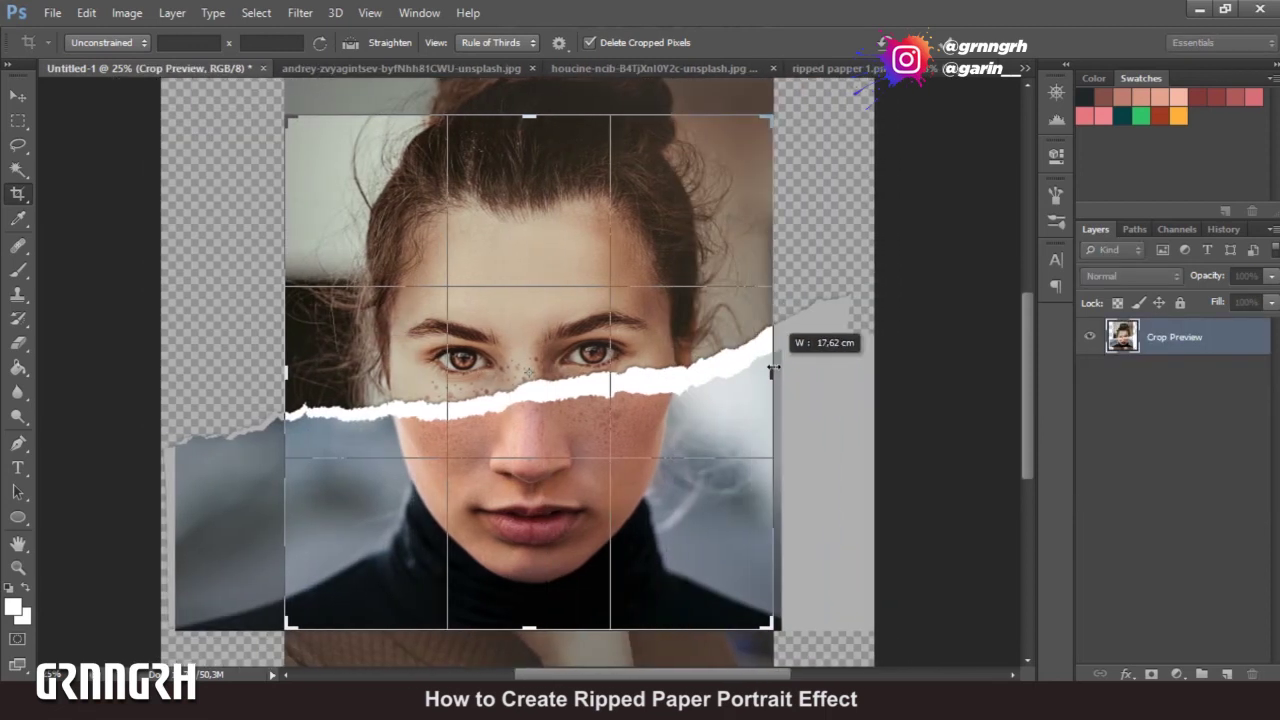
key("Return")
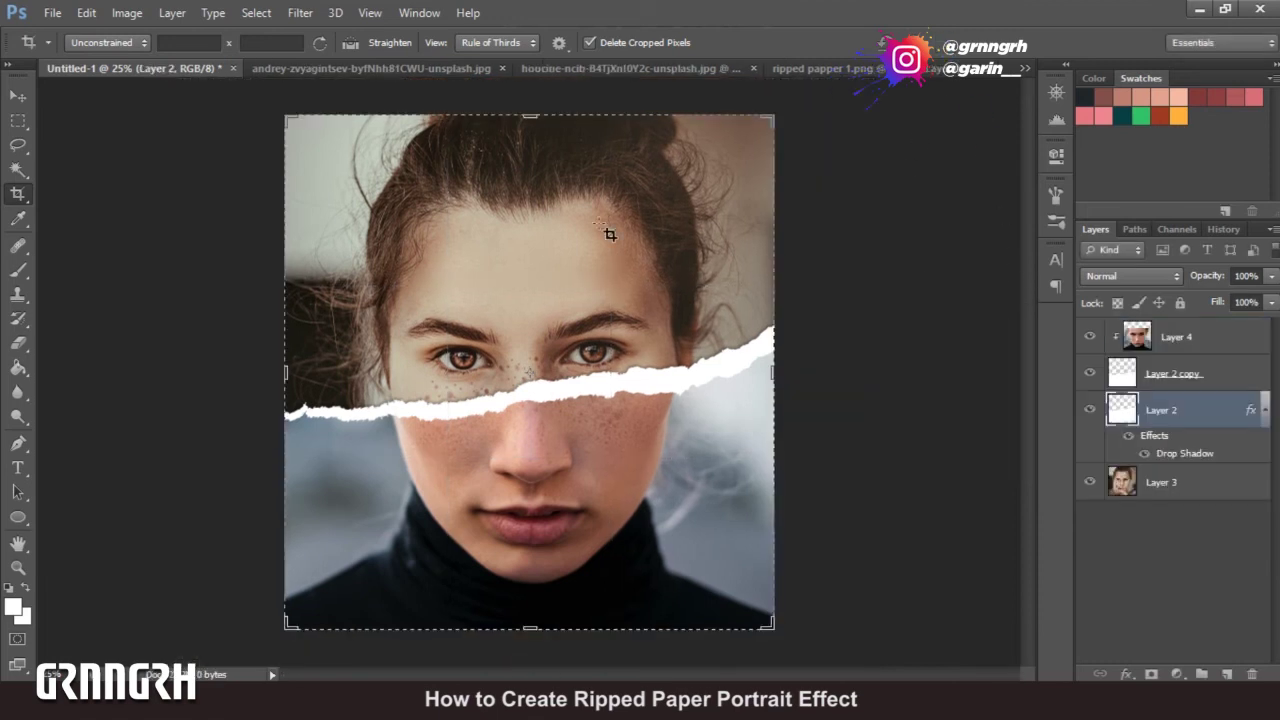
left_click(17, 97)
left_click(1170, 336)
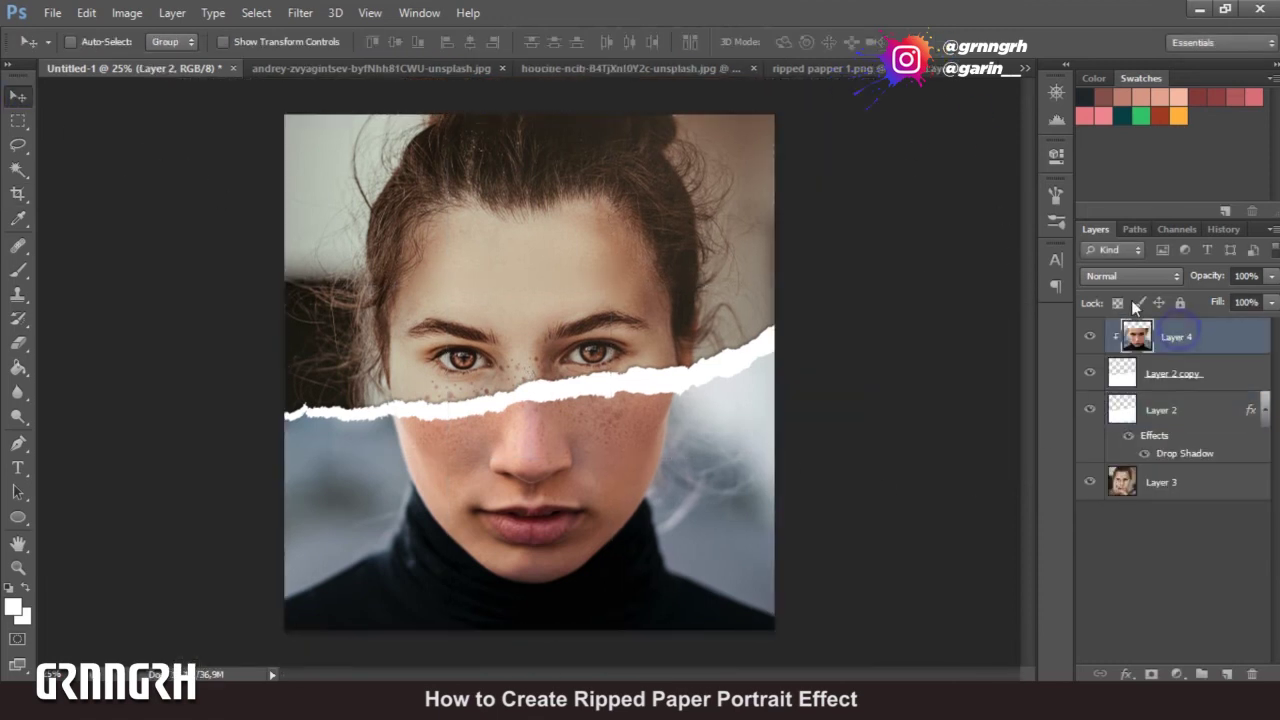
- Gather all layers into Group 1 and duplicate the group
left_click(1192, 484, "shift")
left_click_drag(1186, 380, 1201, 673)
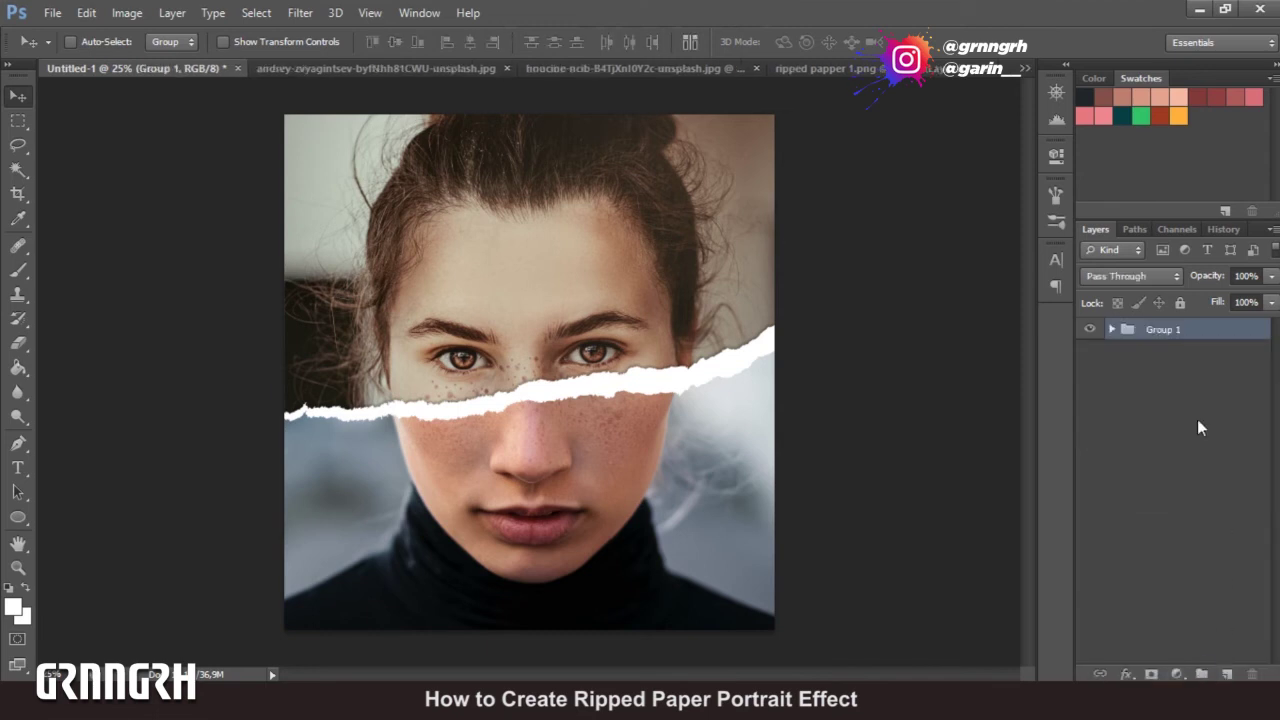
key("ctrl+j")
- Stamp the visible layers into merged Layer 5 and delete the duplicate group
right_click(1154, 333)
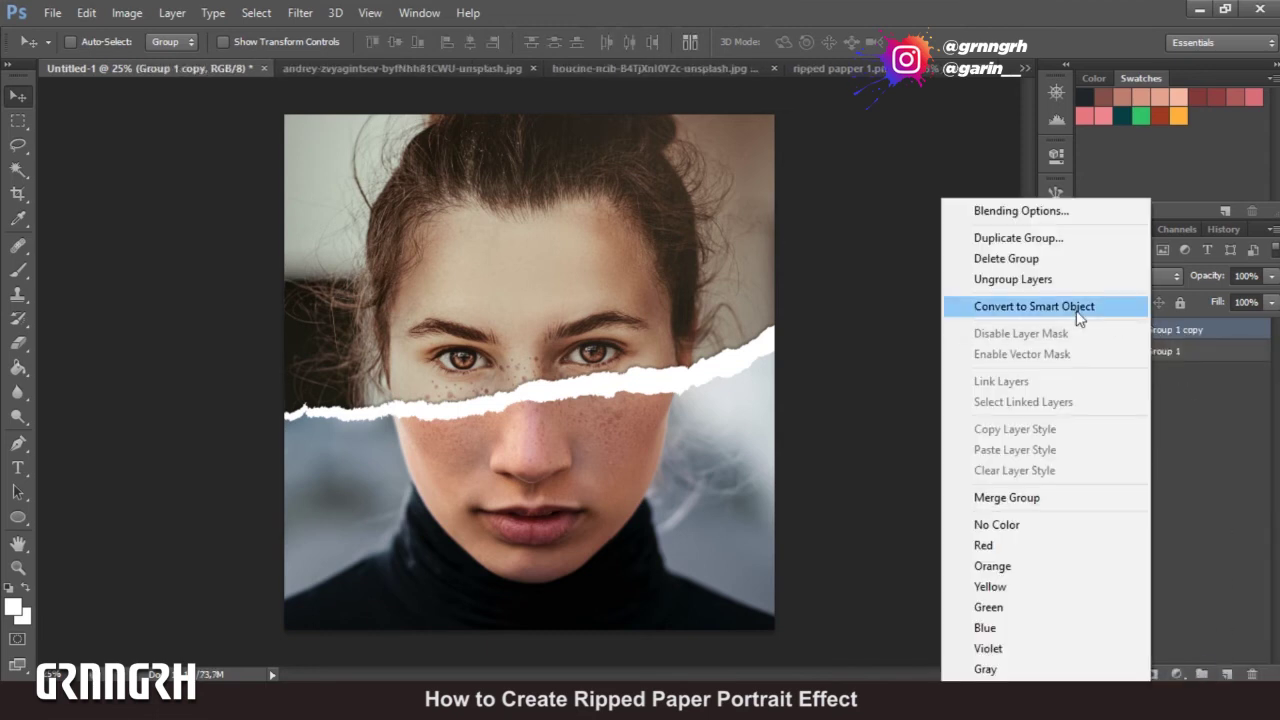
left_click(1200, 414)
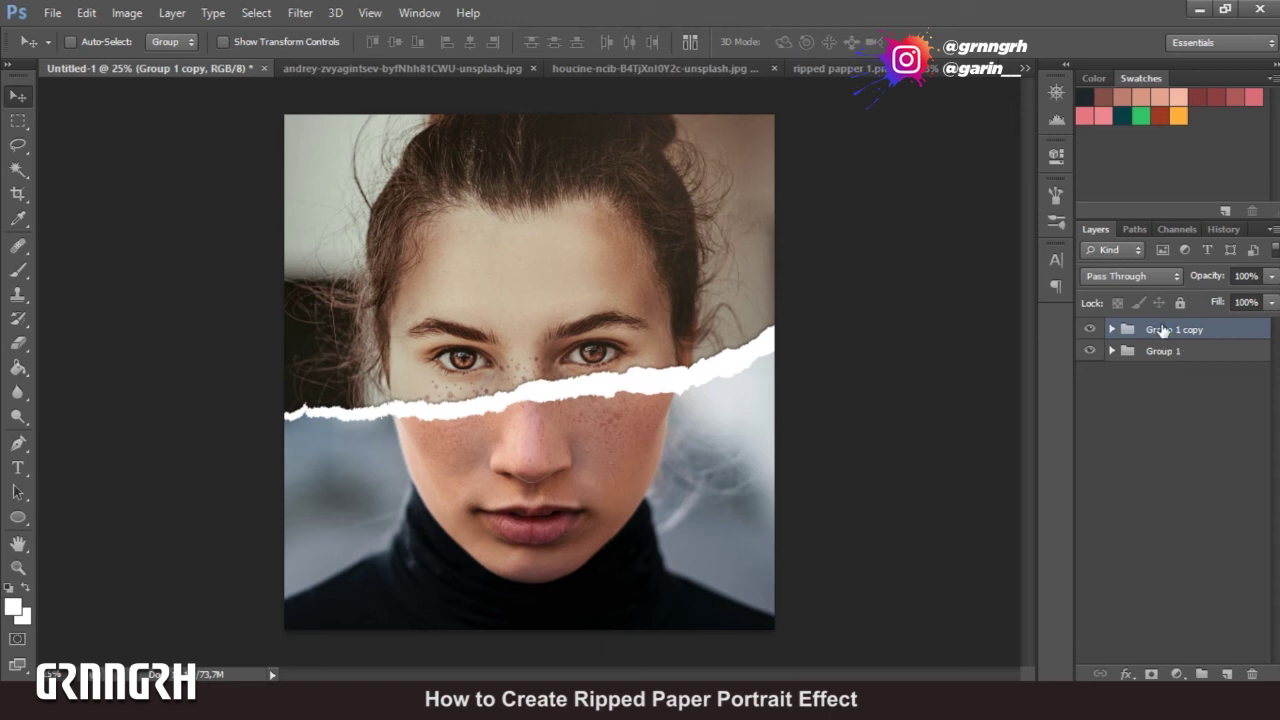
key("ctrl+z")
key("ctrl+shift+alt+e")
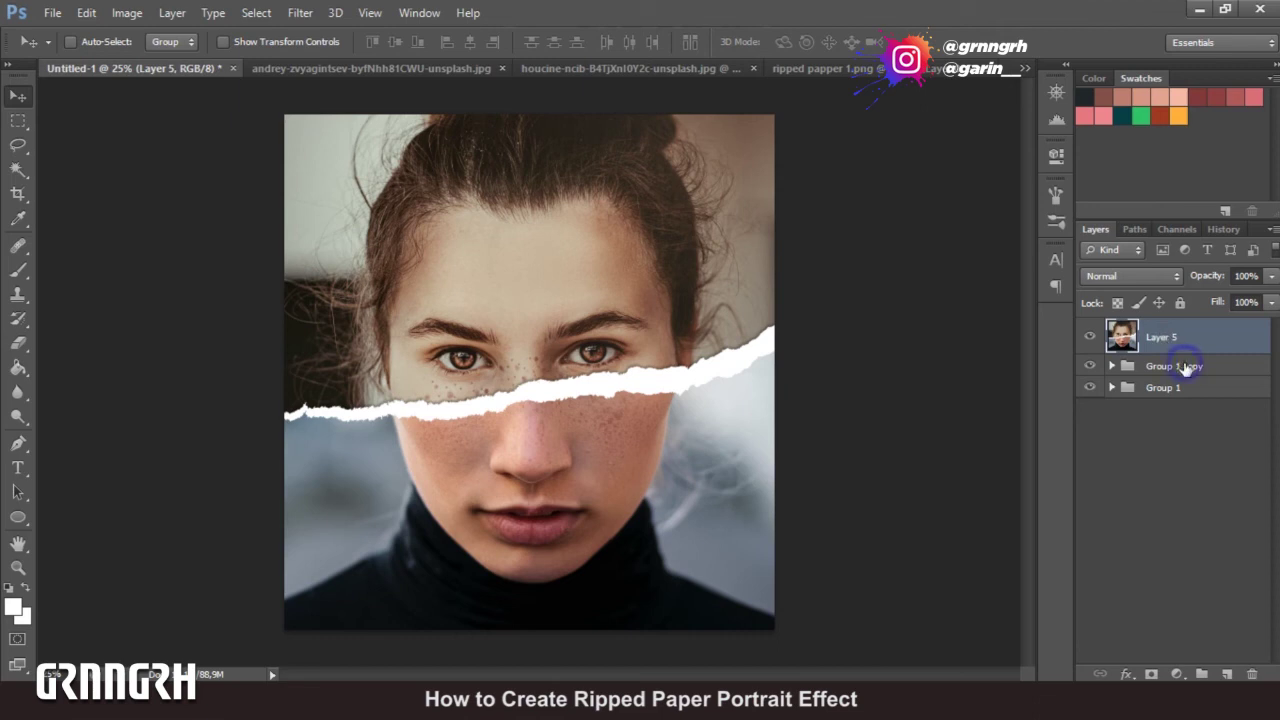
left_click(1185, 366)
key("Delete")
left_click(1166, 340)
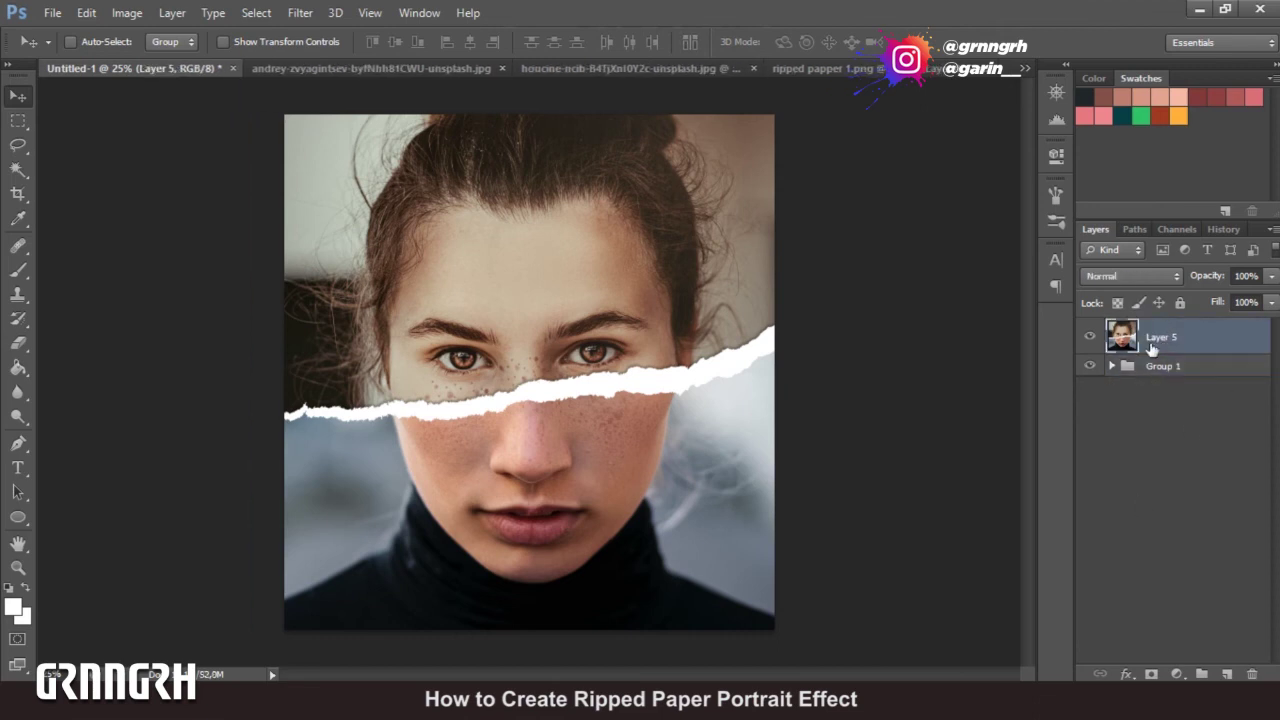
- Reapply the last filter to Layer 5 and add a Crisp_Warm.look Color Lookup layer
left_click(300, 12)
left_click(332, 32)
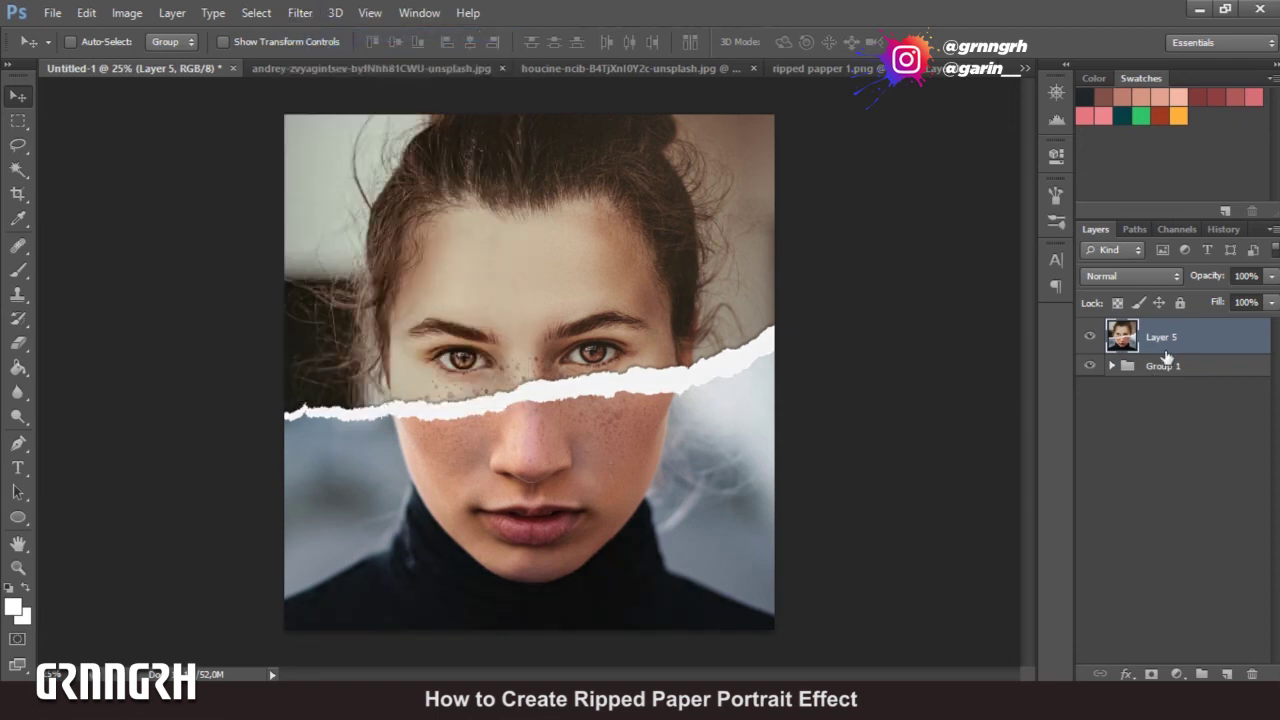
left_click(1177, 675)
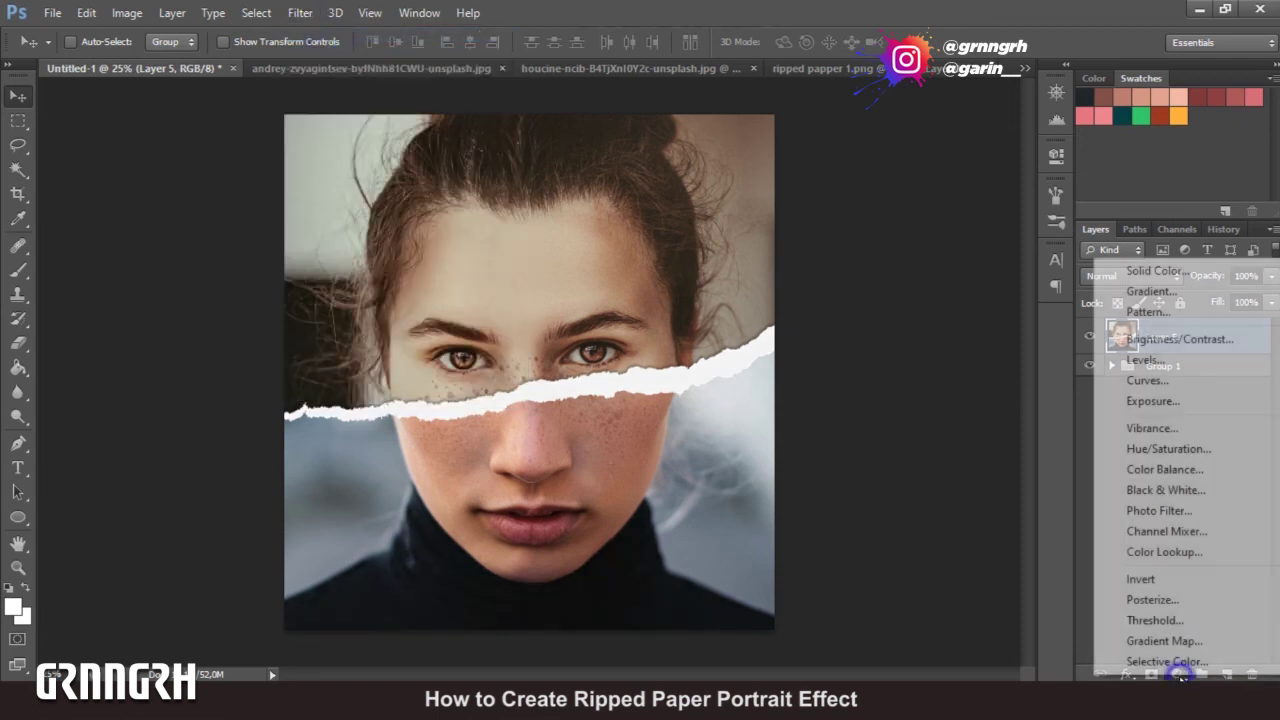
left_click(1164, 552)
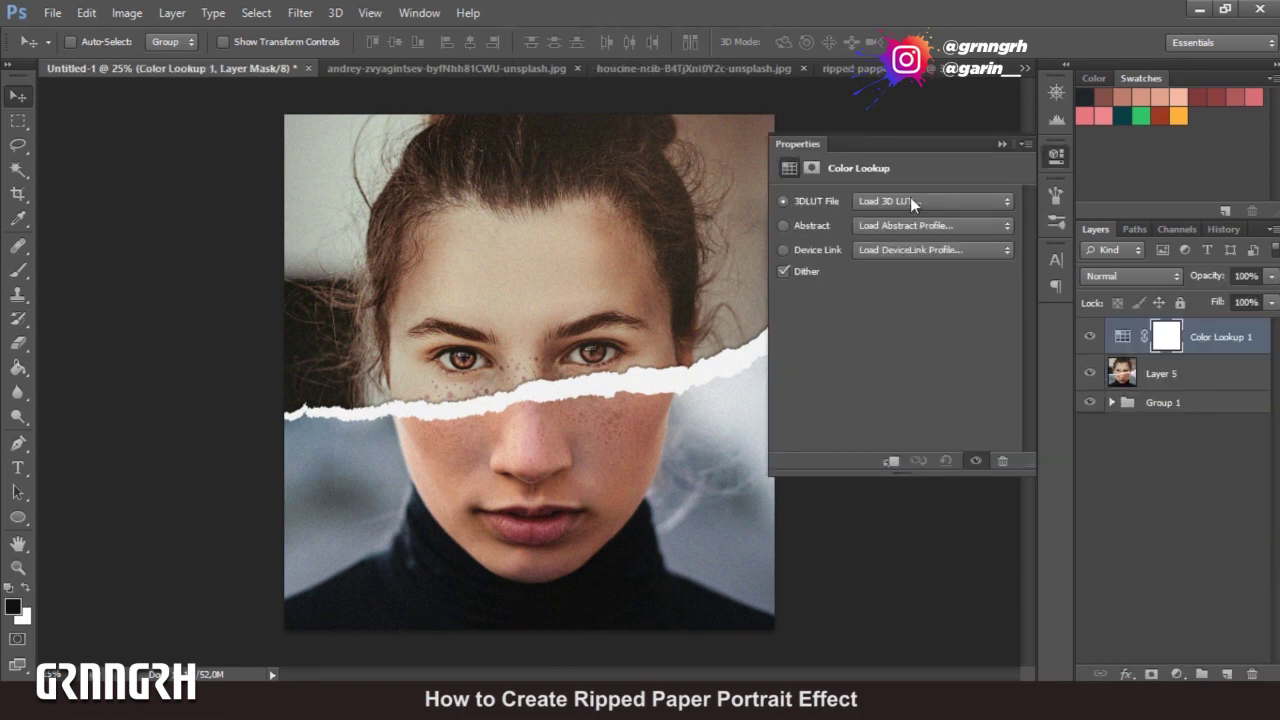
left_click(910, 201)
left_click(912, 348)
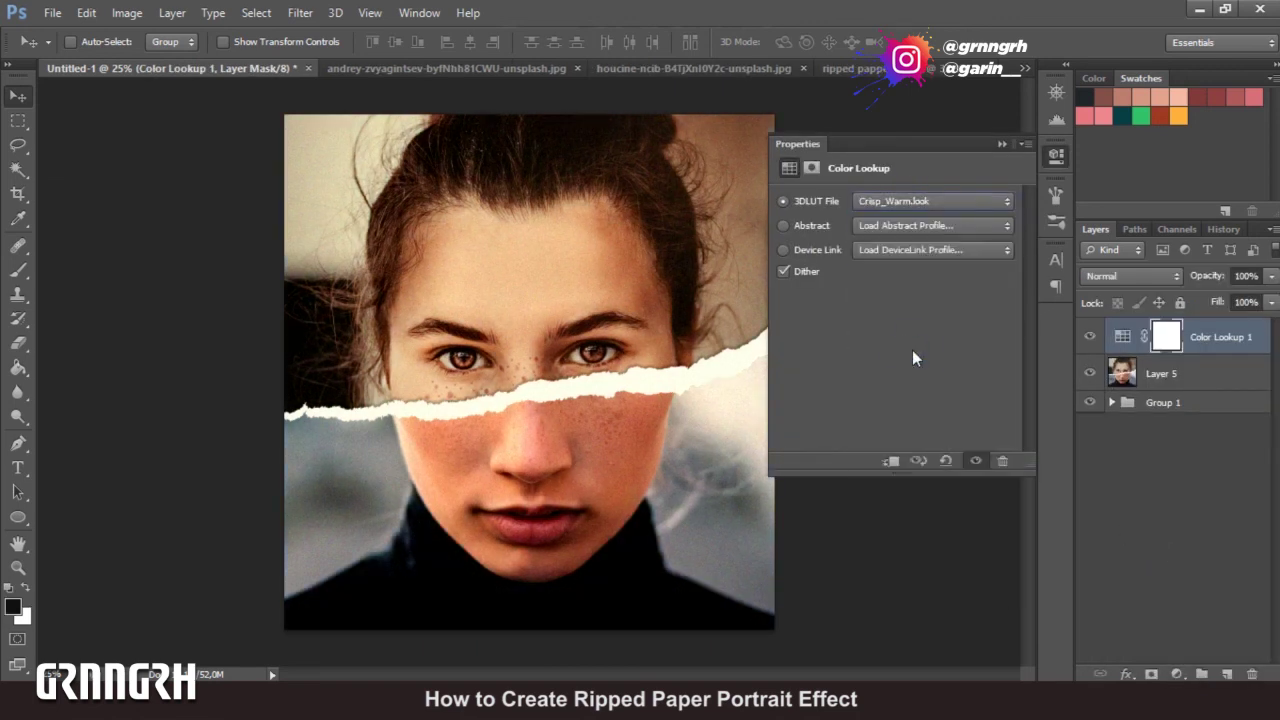
left_click(1056, 155)
- Set the Color Lookup layer to Soft Light blend mode at 50% opacity
left_click(1131, 276)
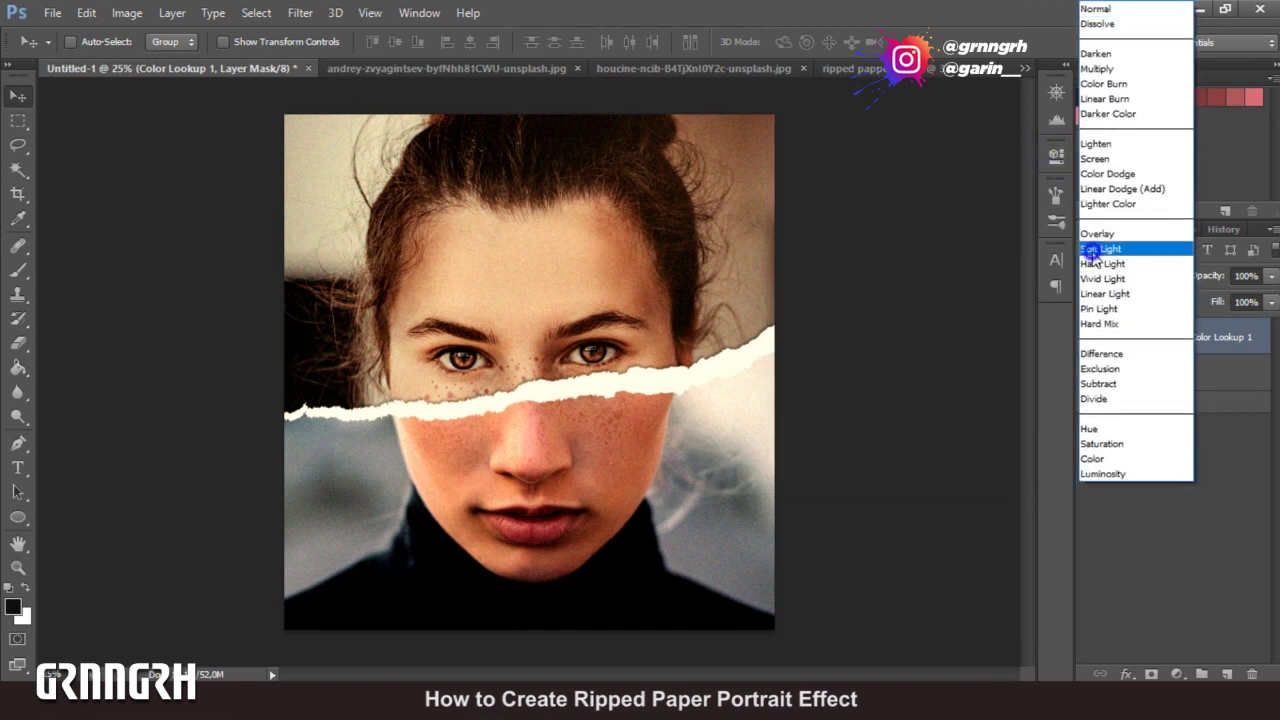
left_click(1093, 249)
double_click(1244, 277)
type("50")
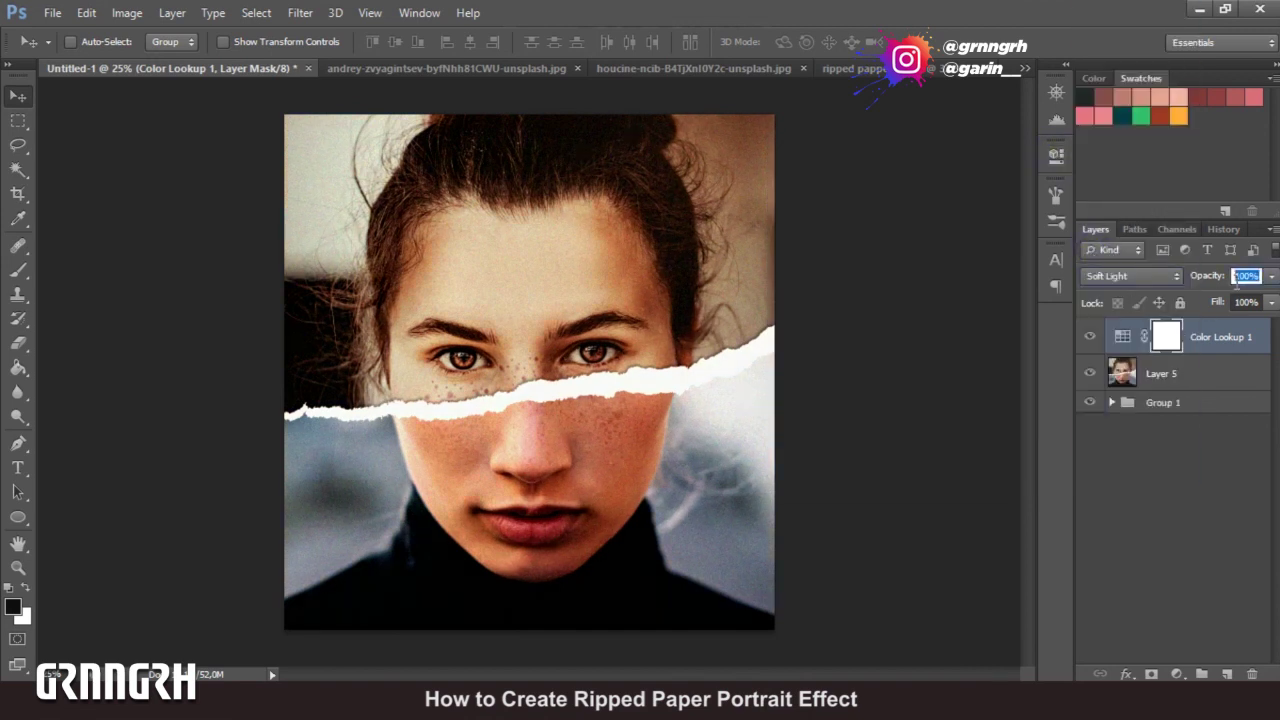
key("Return")
key("Return")
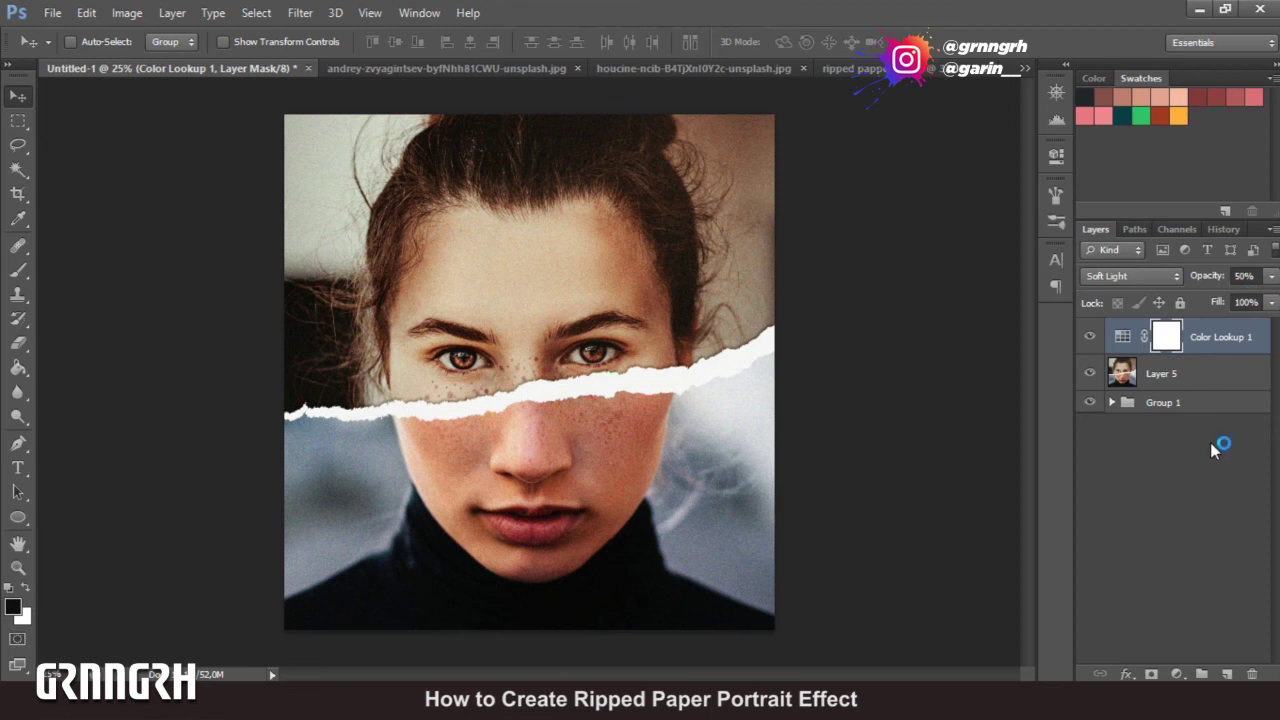
- Toggle the colour grade's visibility to compare the portrait with and without it
left_click(1202, 471)
left_click(1090, 337)
left_click(1090, 337)
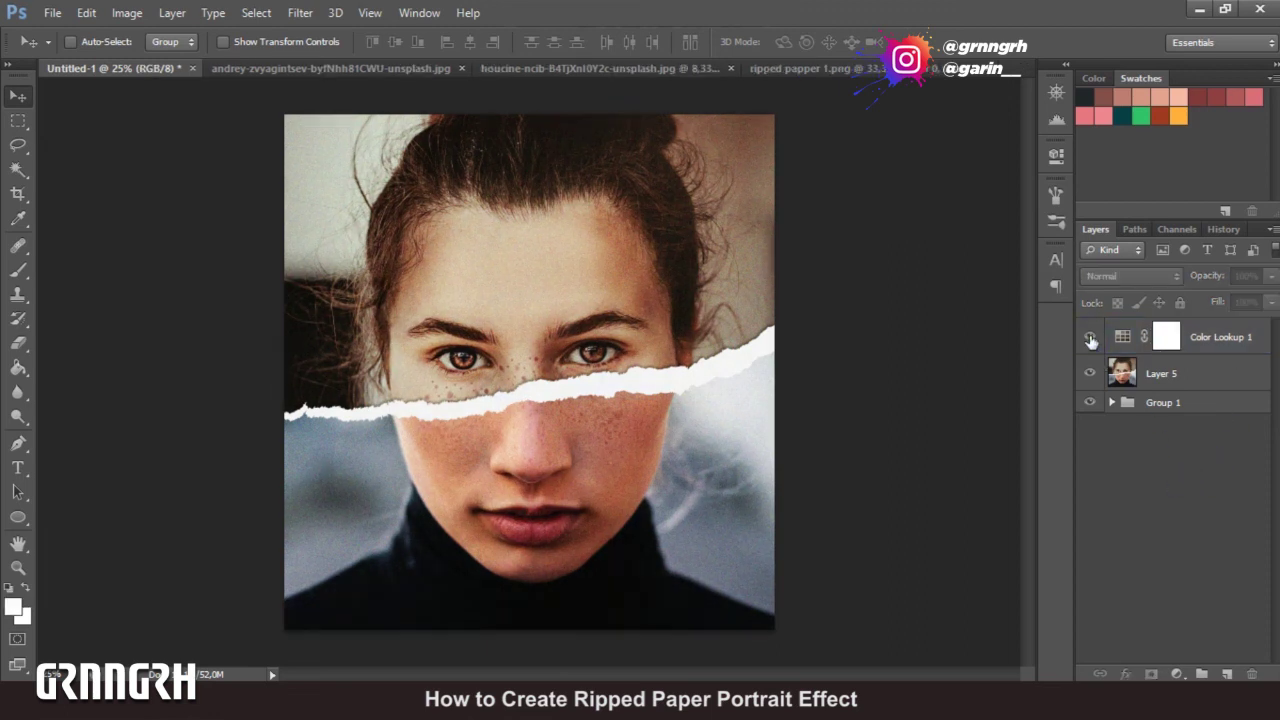
left_click(1090, 337)
left_click(1090, 337)
left_click(1090, 337)
left_click(1090, 337)
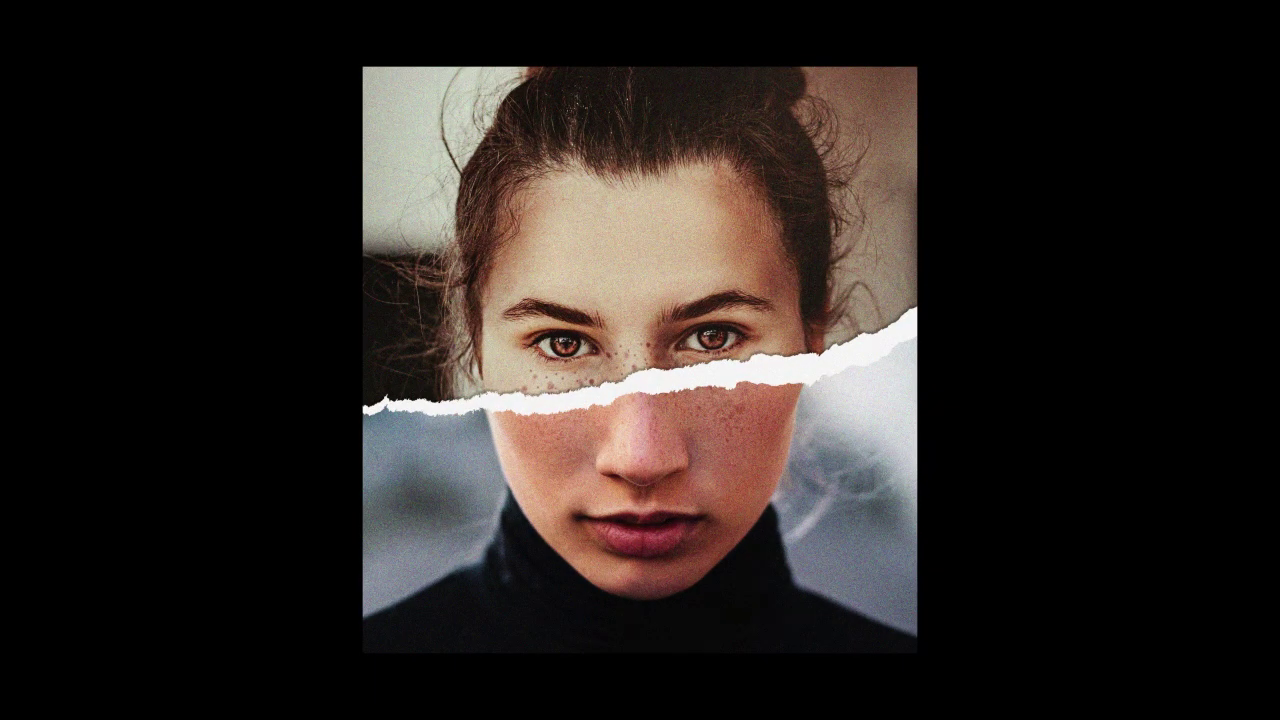